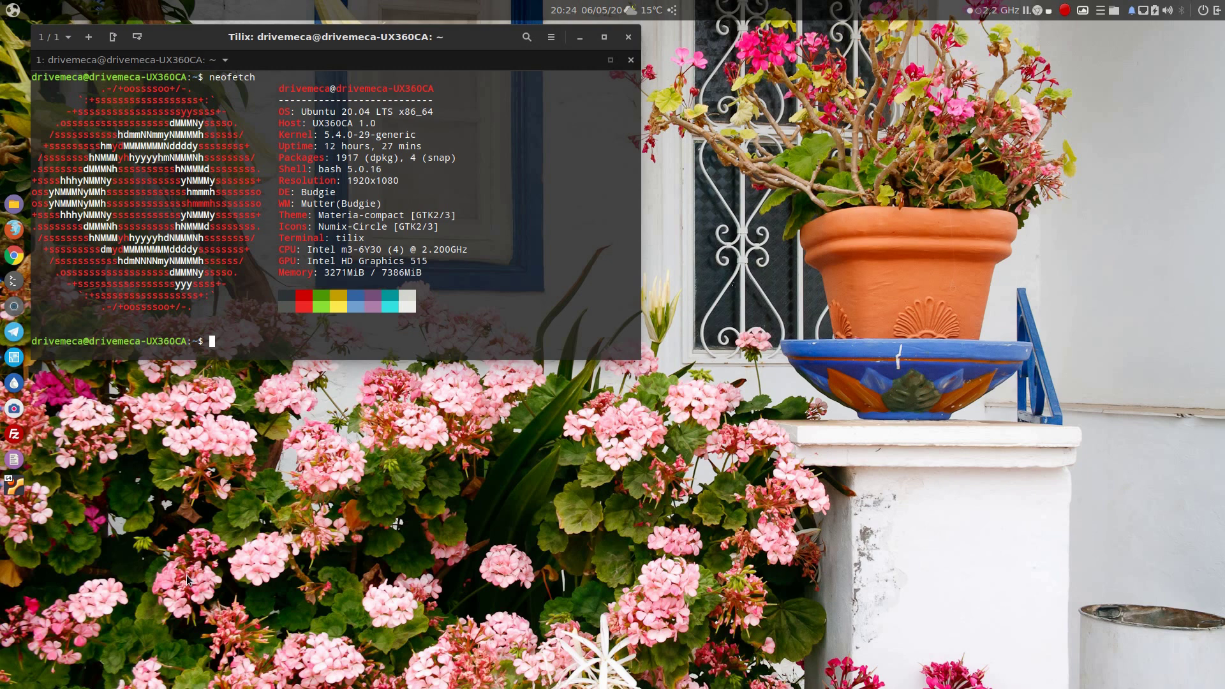
- Switch to the Ubuntu 20.04 virtual machine and set its window colours to Oscuro in the Apariencia settings
left_click(18, 491)
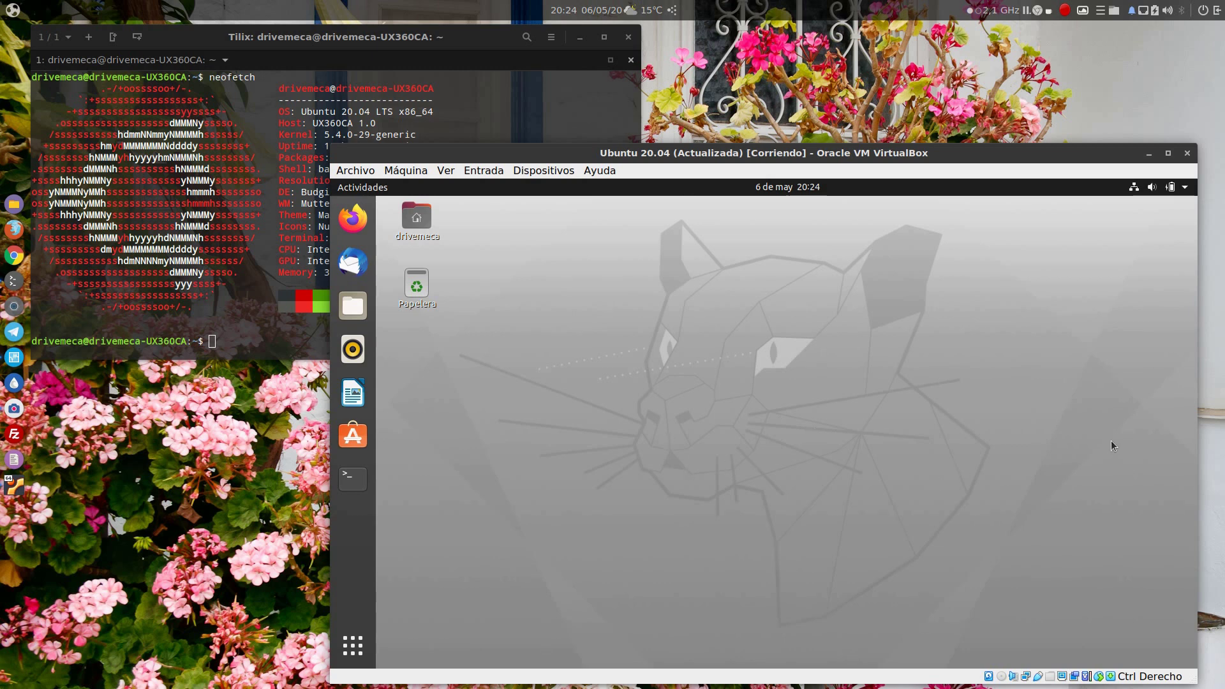
left_click(1157, 192)
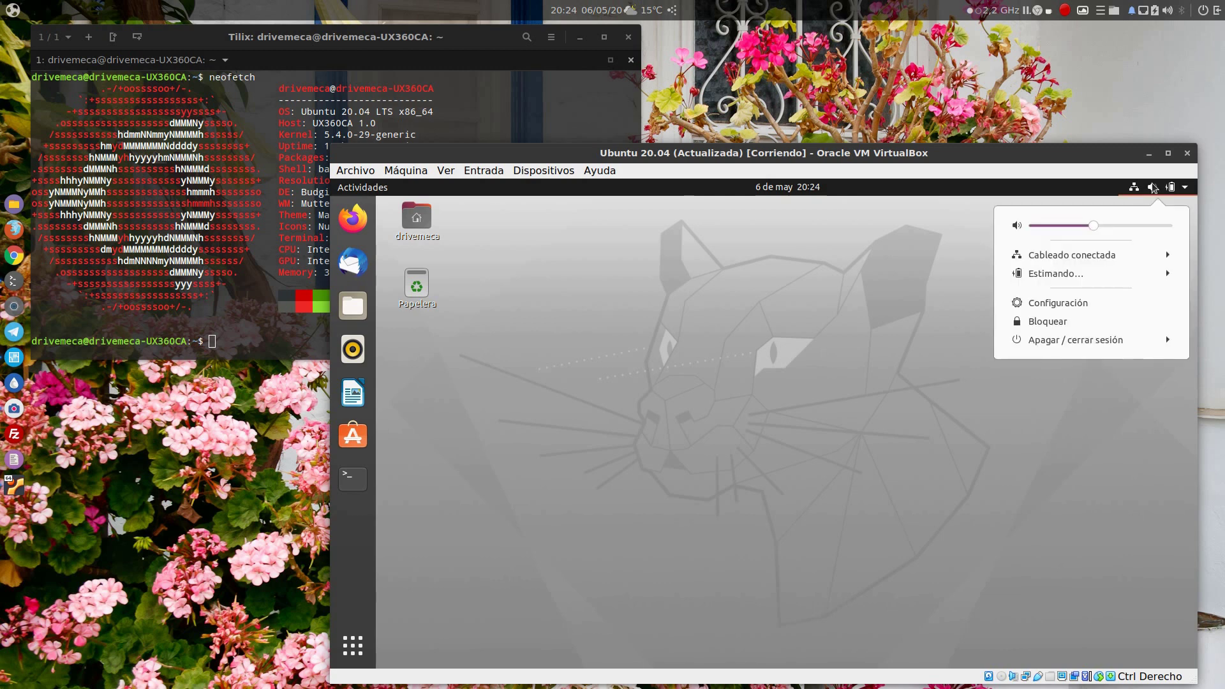
left_click(1071, 307)
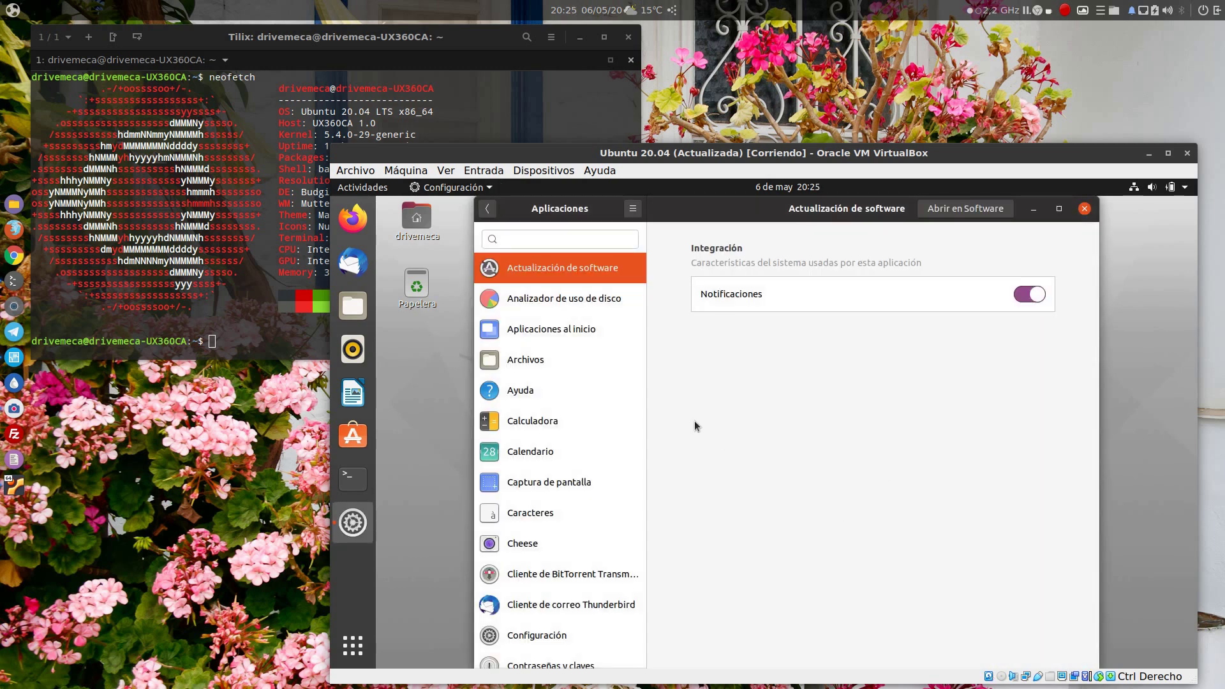
left_click(487, 208)
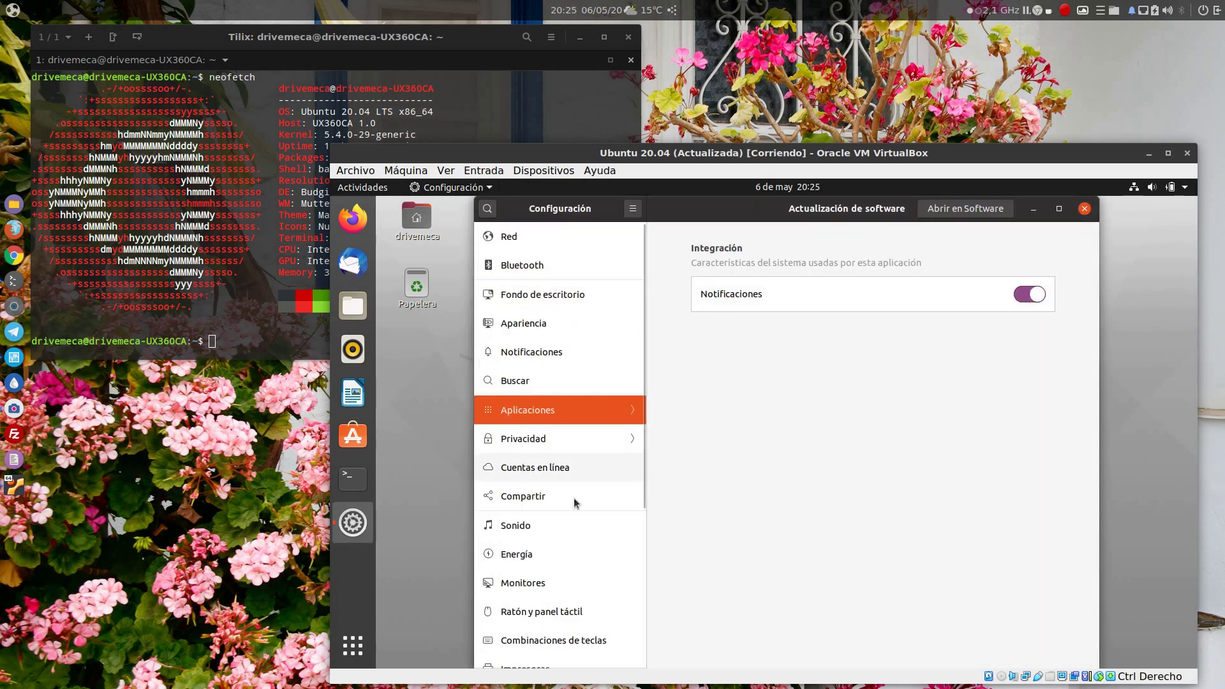
left_click(524, 324)
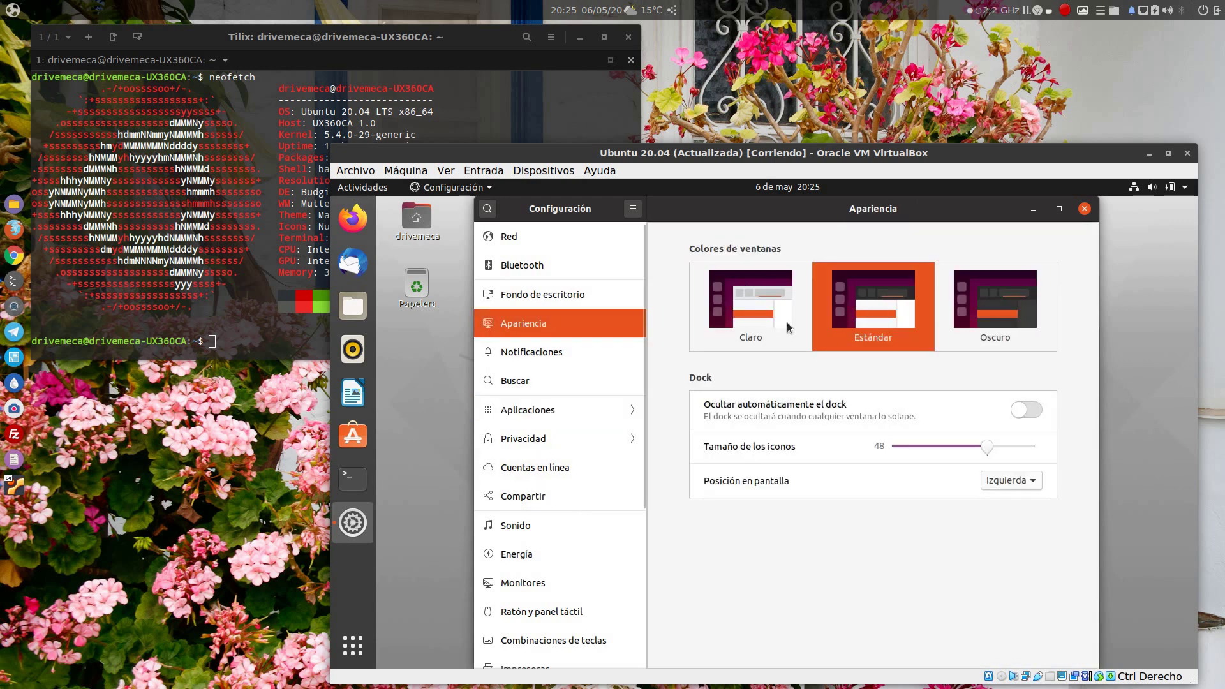
left_click(998, 303)
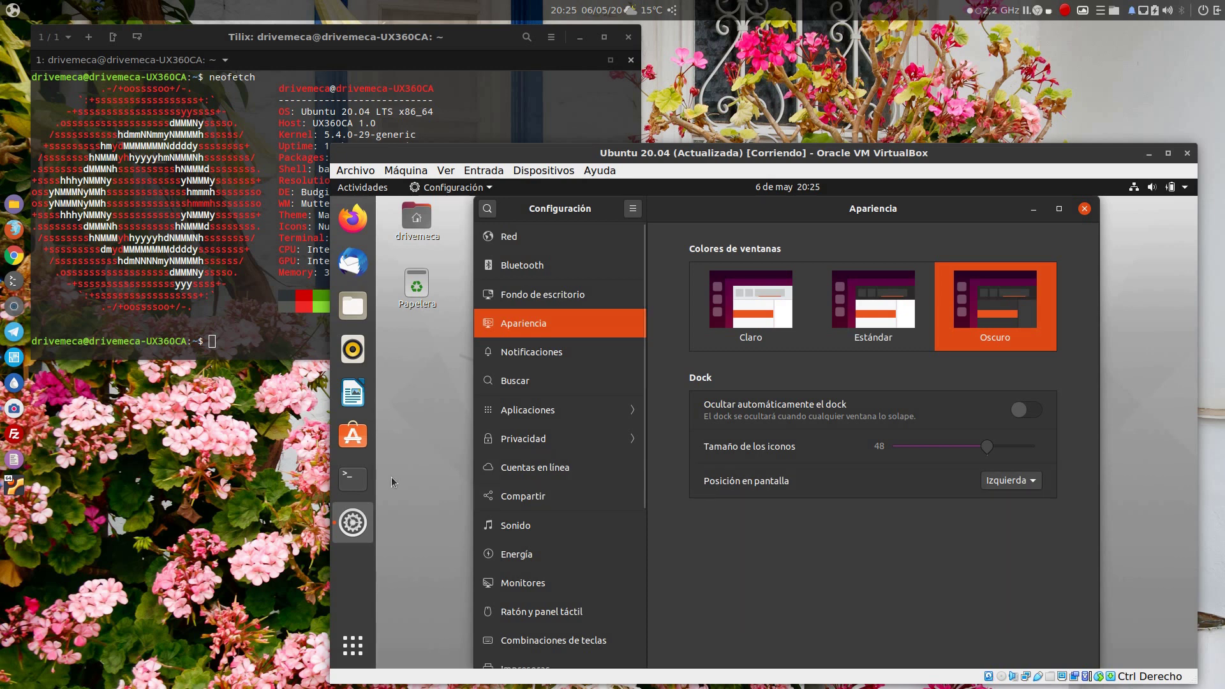
- Check how the dark theme affects the Rhythmbox dock menu and the system menu
right_click(362, 359)
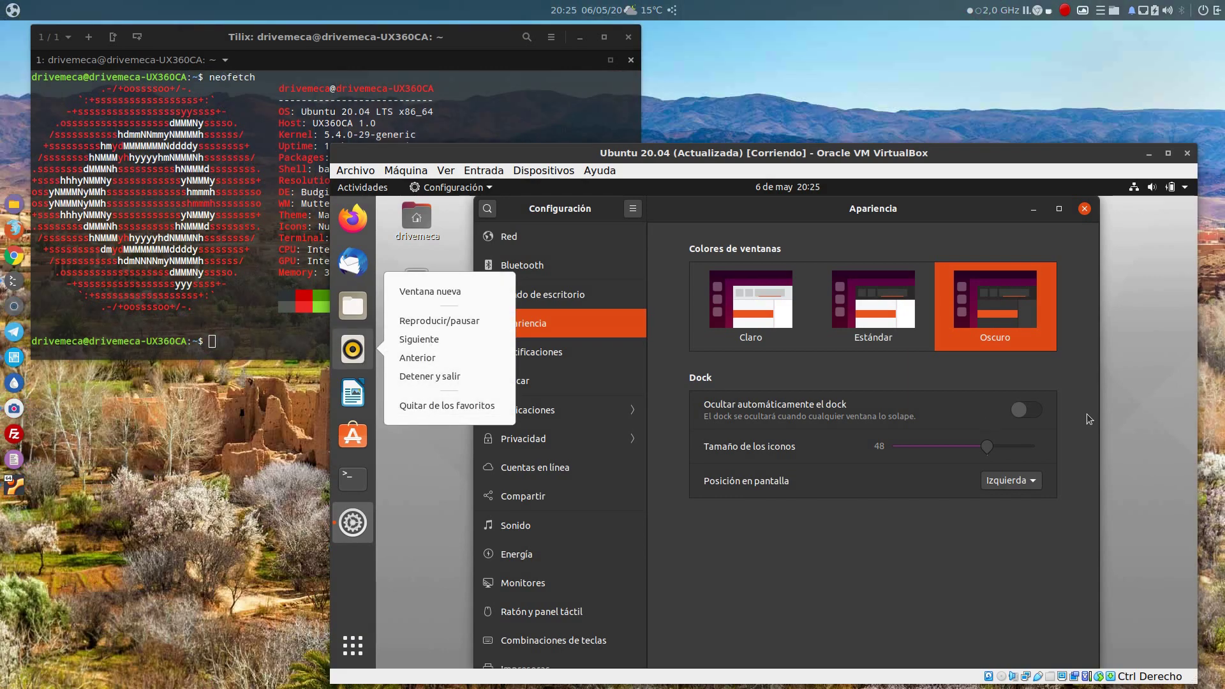
left_click(1140, 416)
left_click(1170, 187)
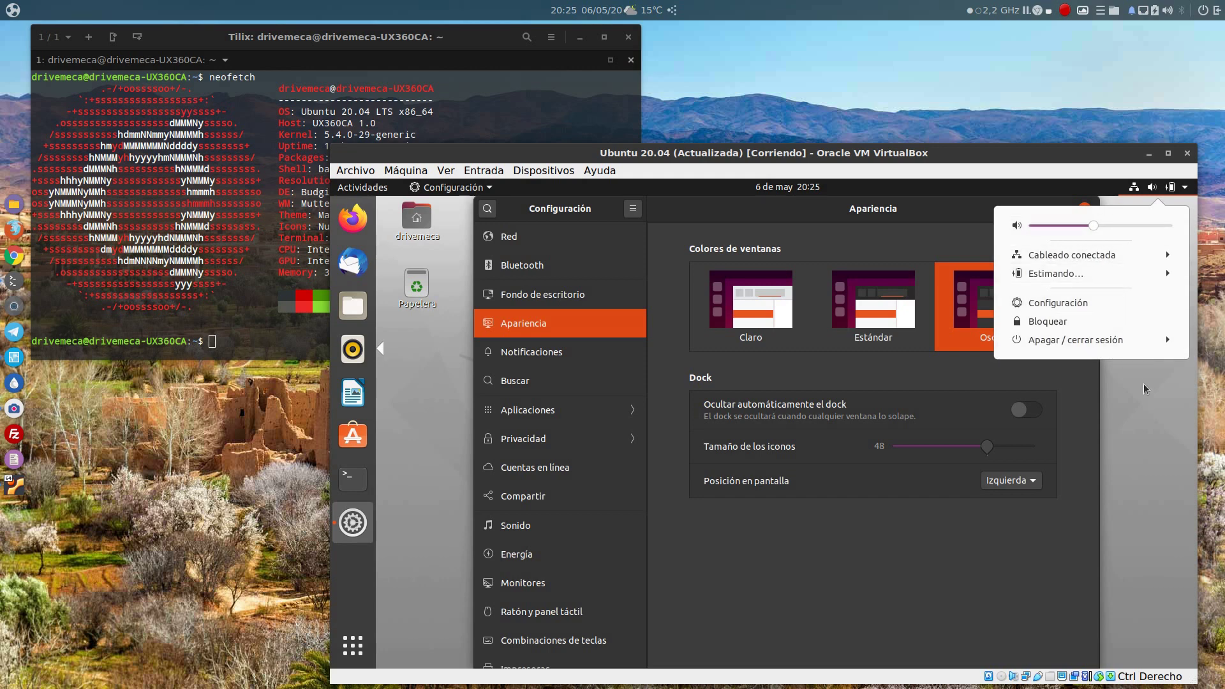
left_click(1142, 469)
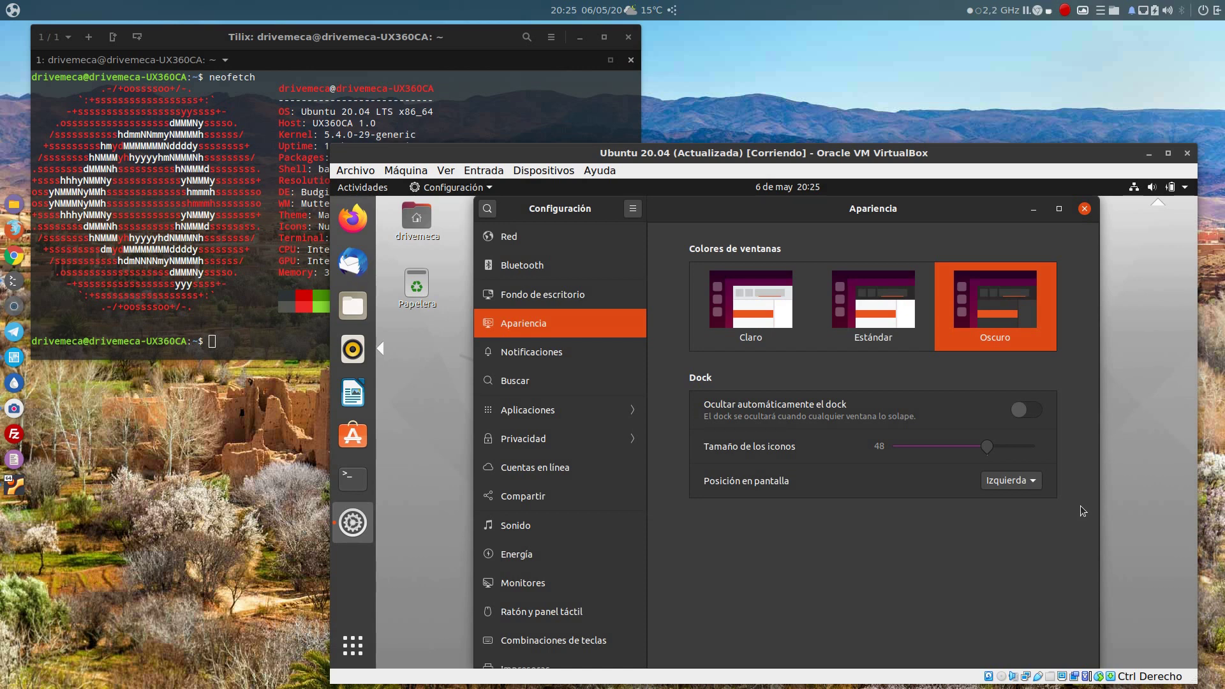
- Bring the host's Tilix terminal window forward and minimize it
left_click(440, 43)
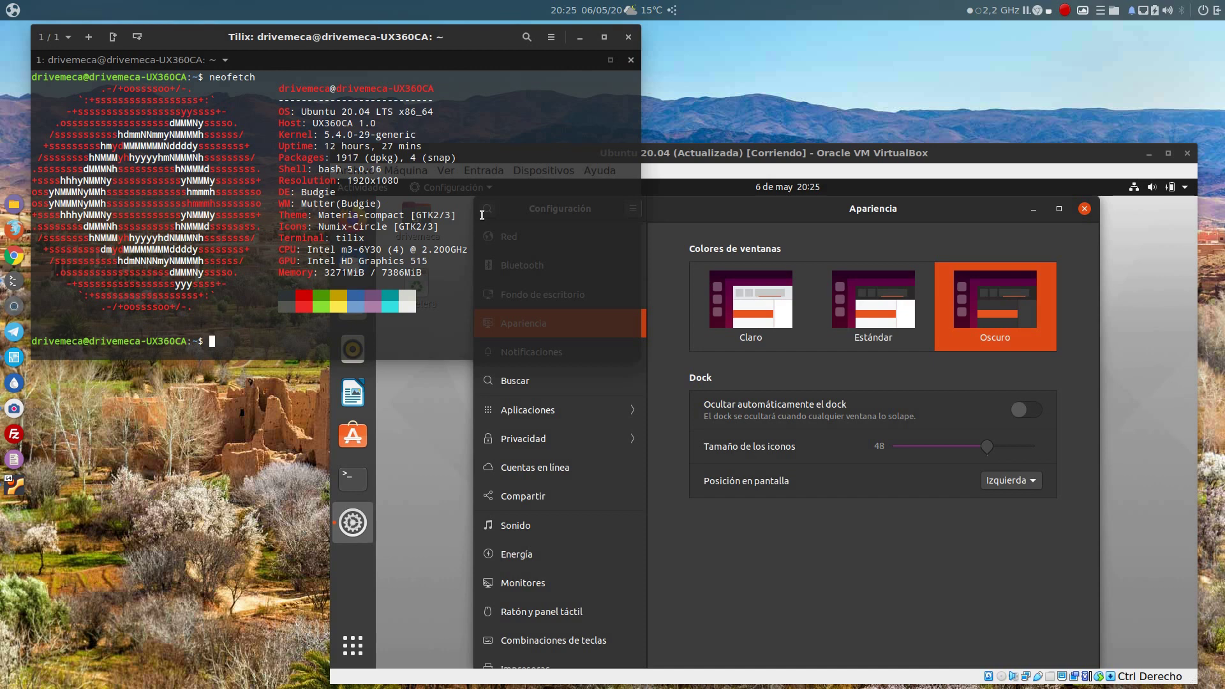
left_click(580, 39)
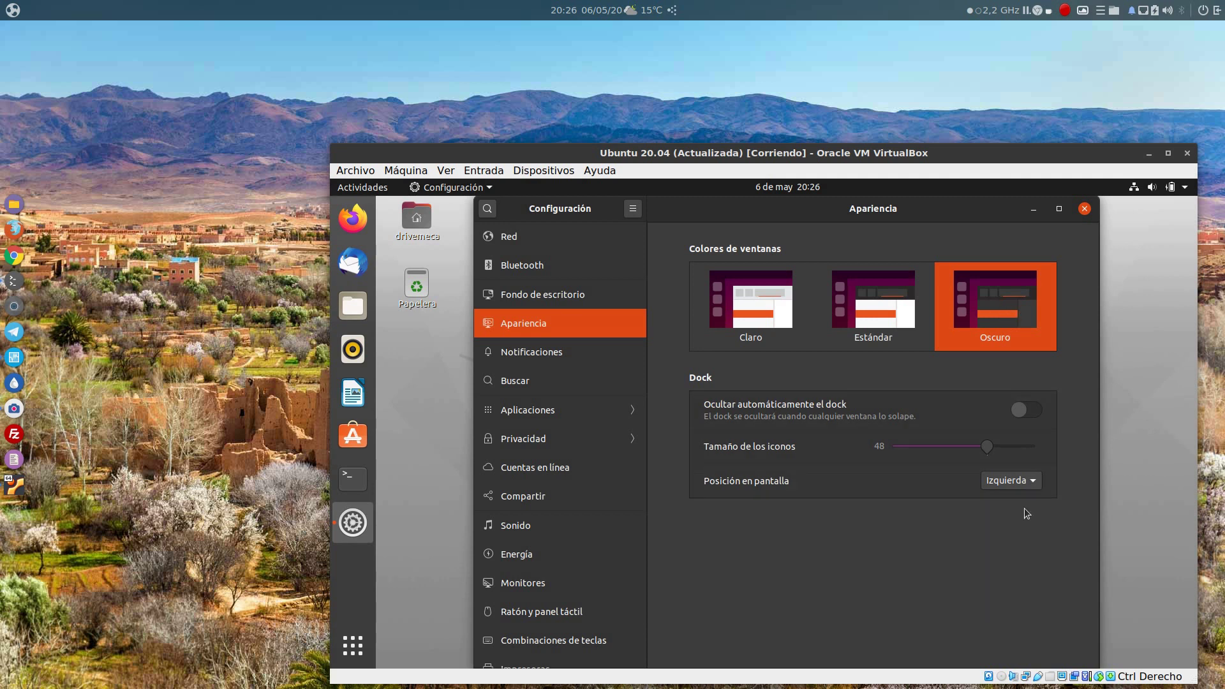
- Examine the colours of the system menu and the Settings dock menu again, and close Settings
left_click(1143, 193)
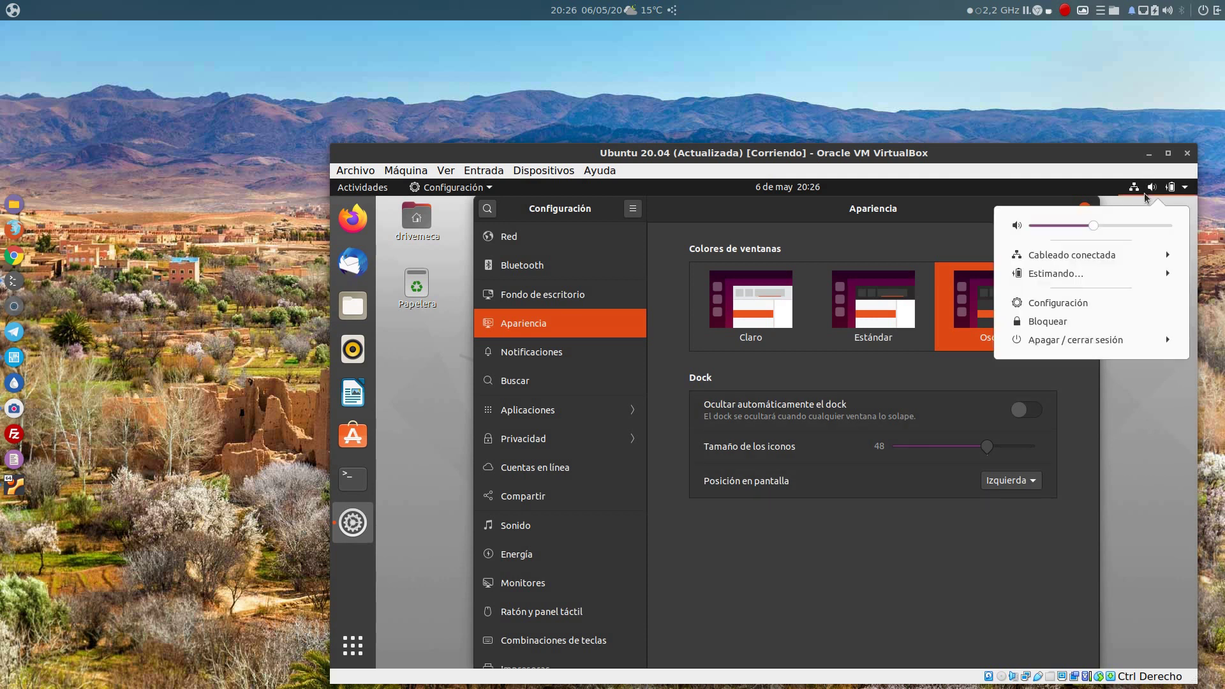
left_click(996, 568)
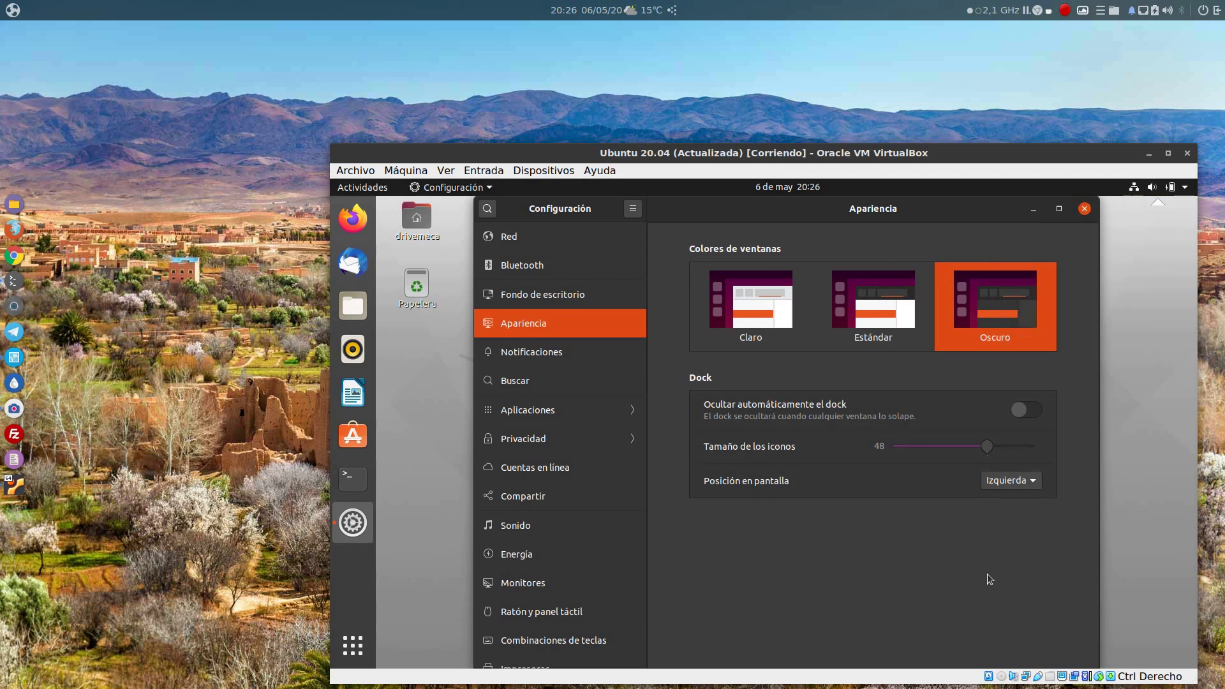
right_click(348, 530)
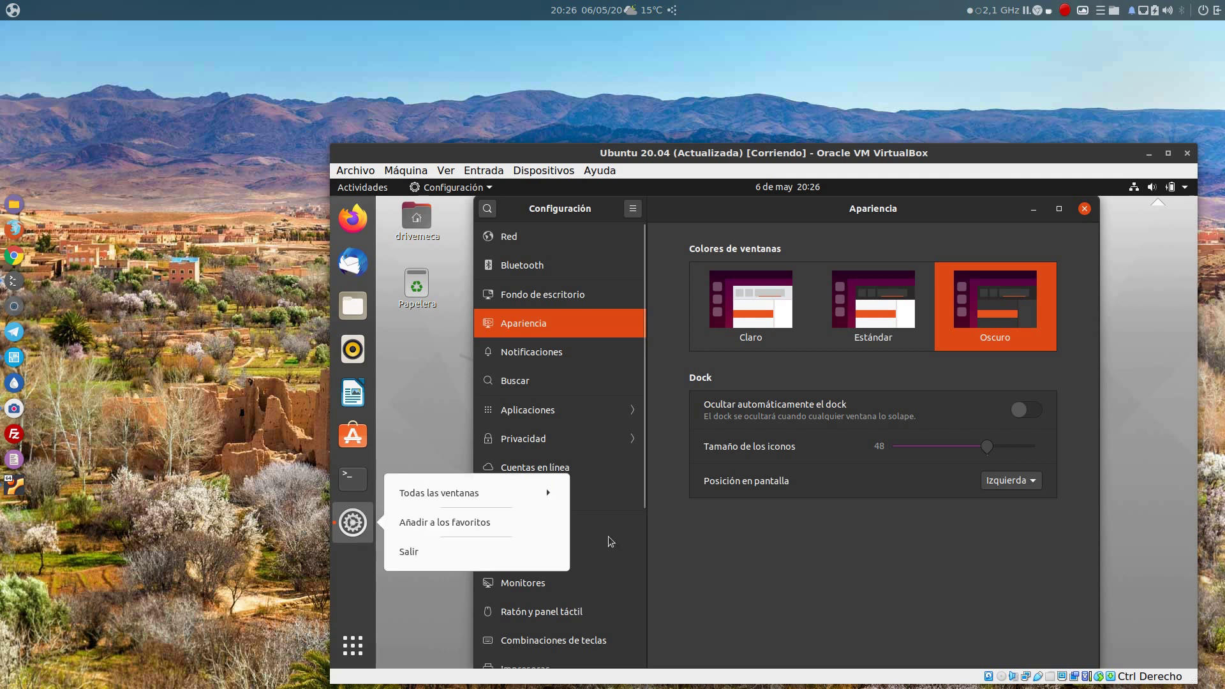
left_click(823, 554)
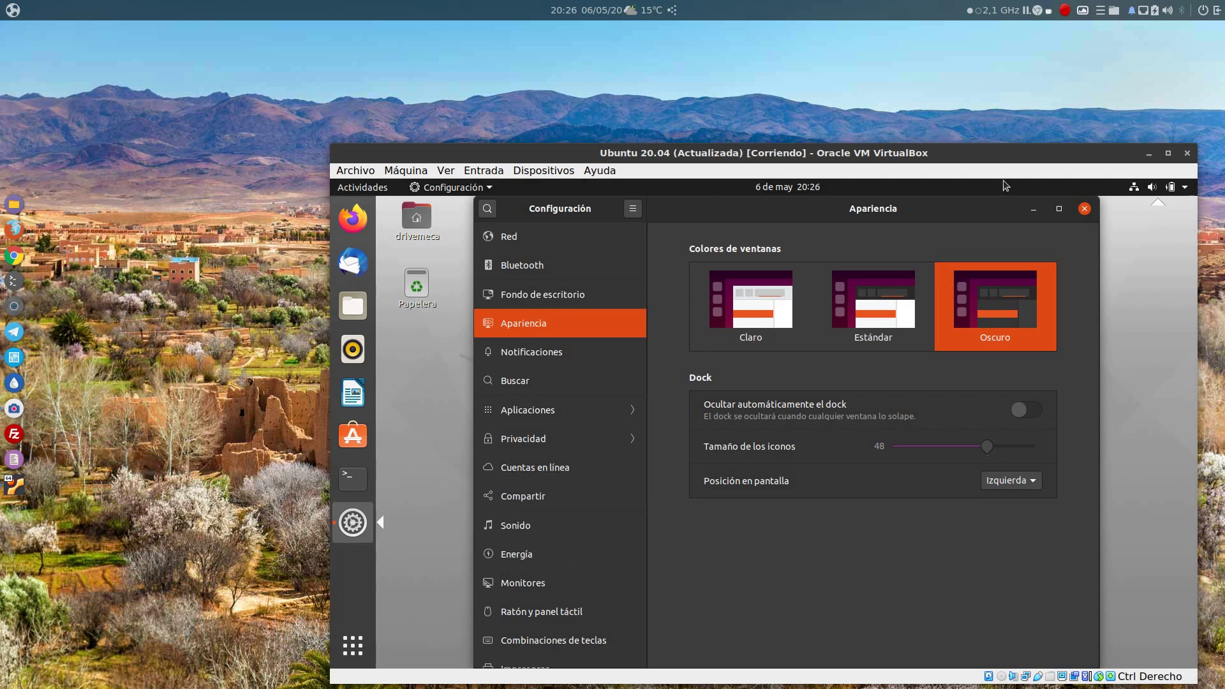
left_click(1084, 208)
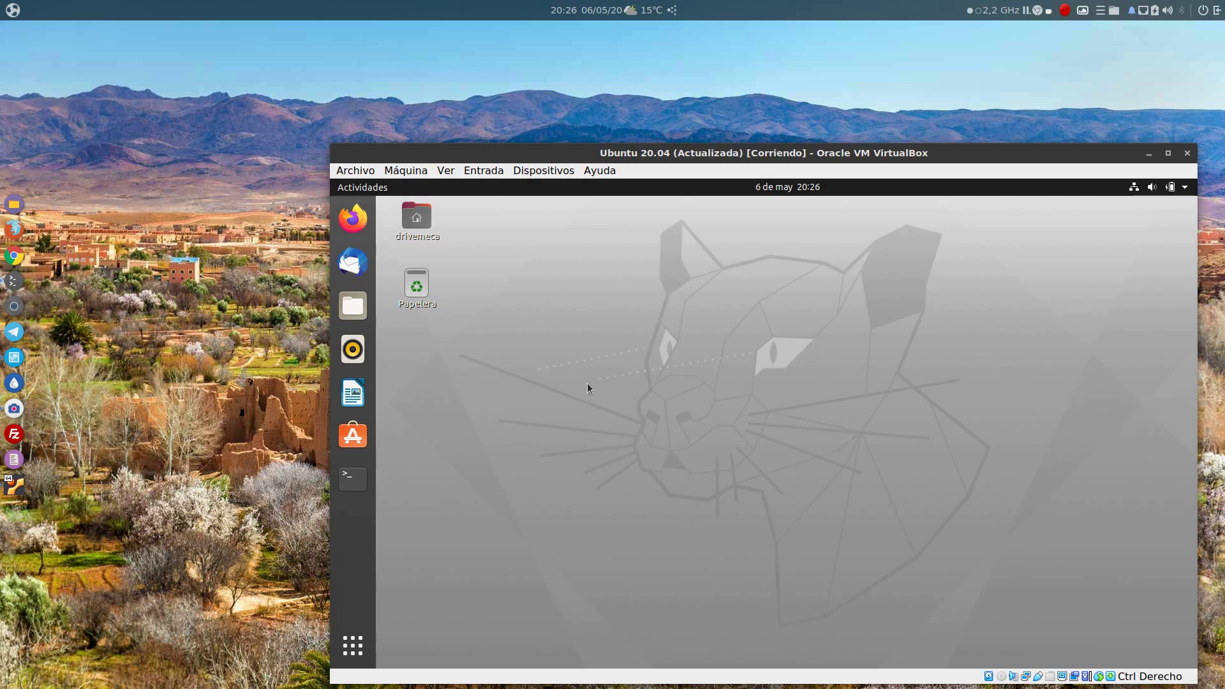
- Search Ubuntu Software for "extensi" and open the page of the Extensiones app for managing GNOME Shell extensions
left_click(353, 436)
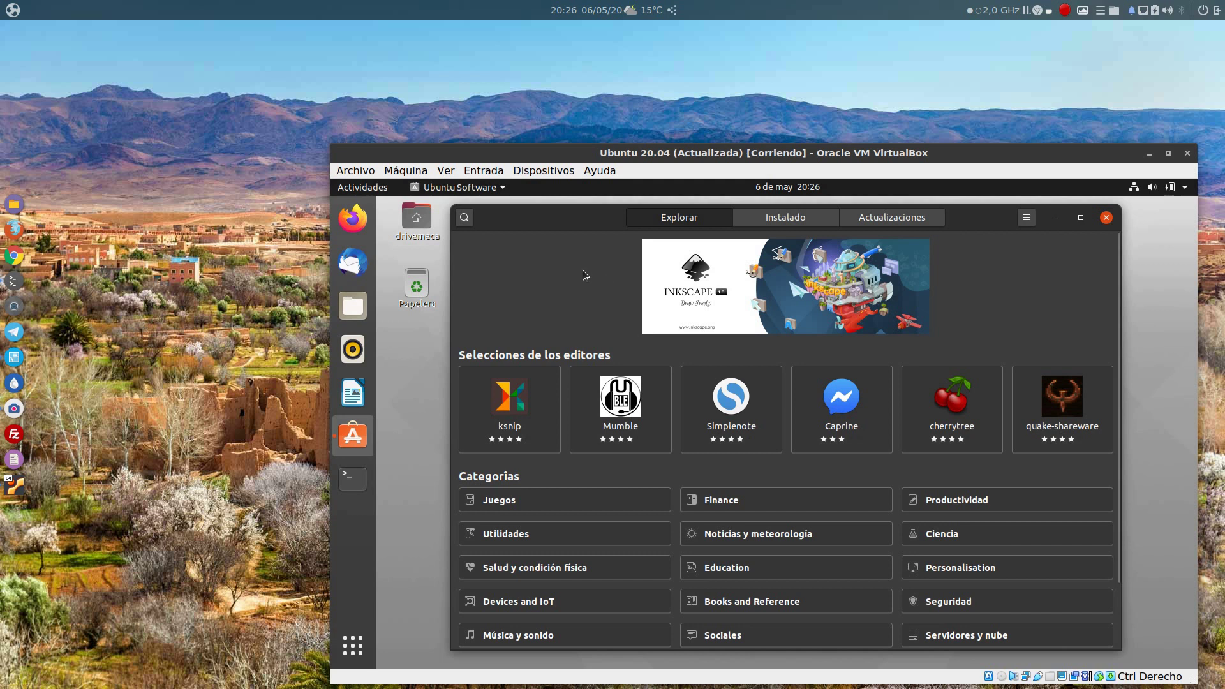
left_click(464, 219)
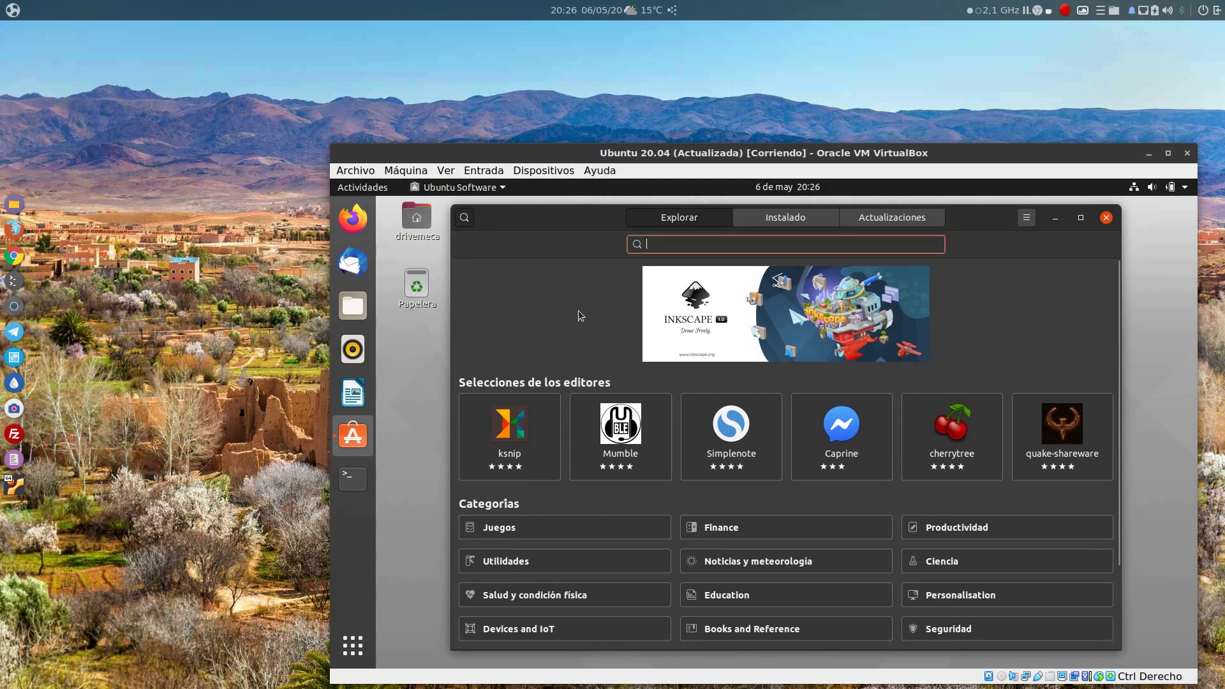
type("extens")
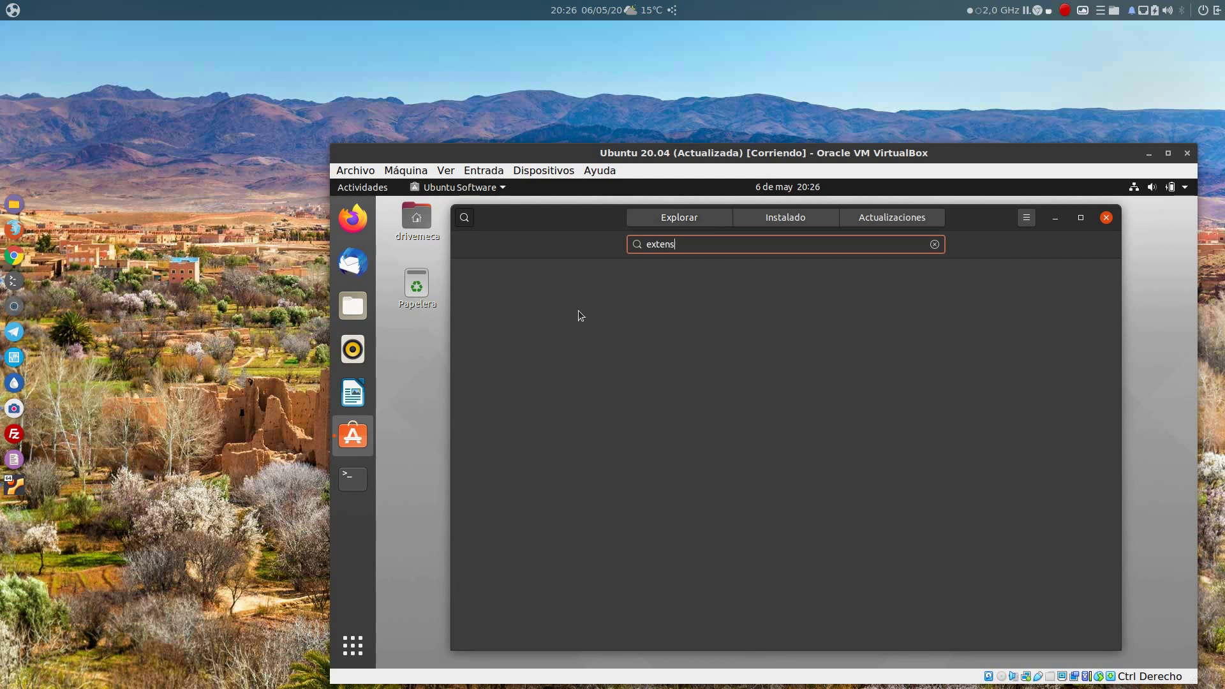
type("i")
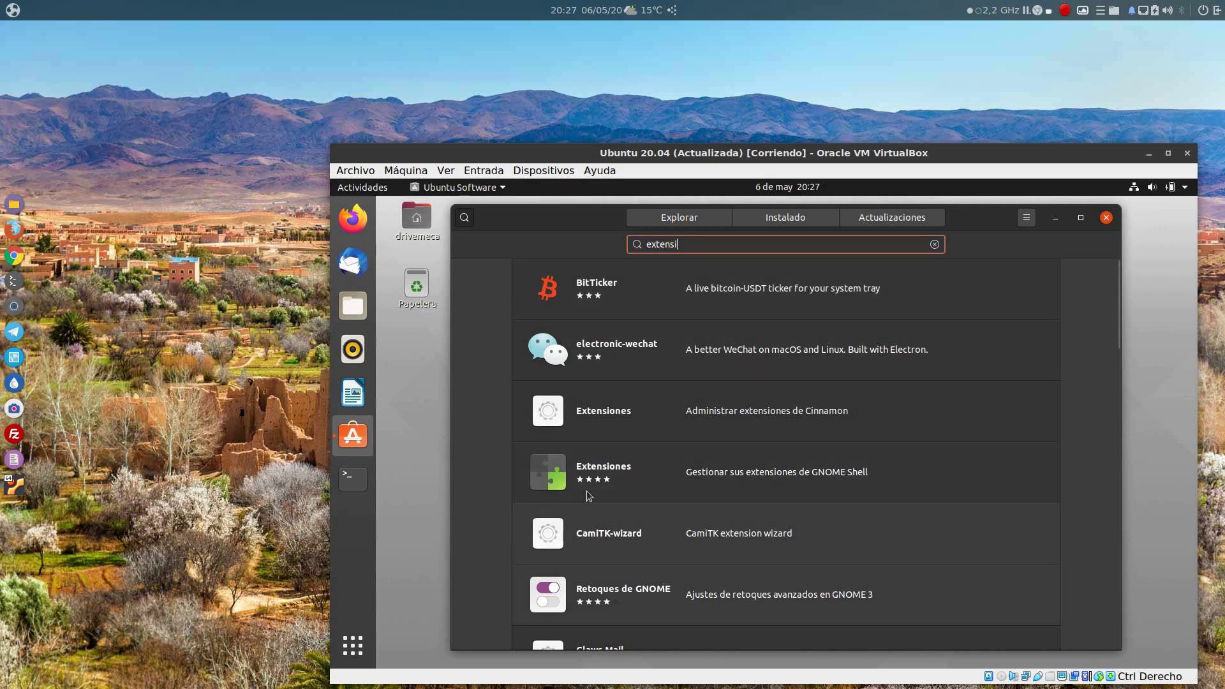
left_click(639, 468)
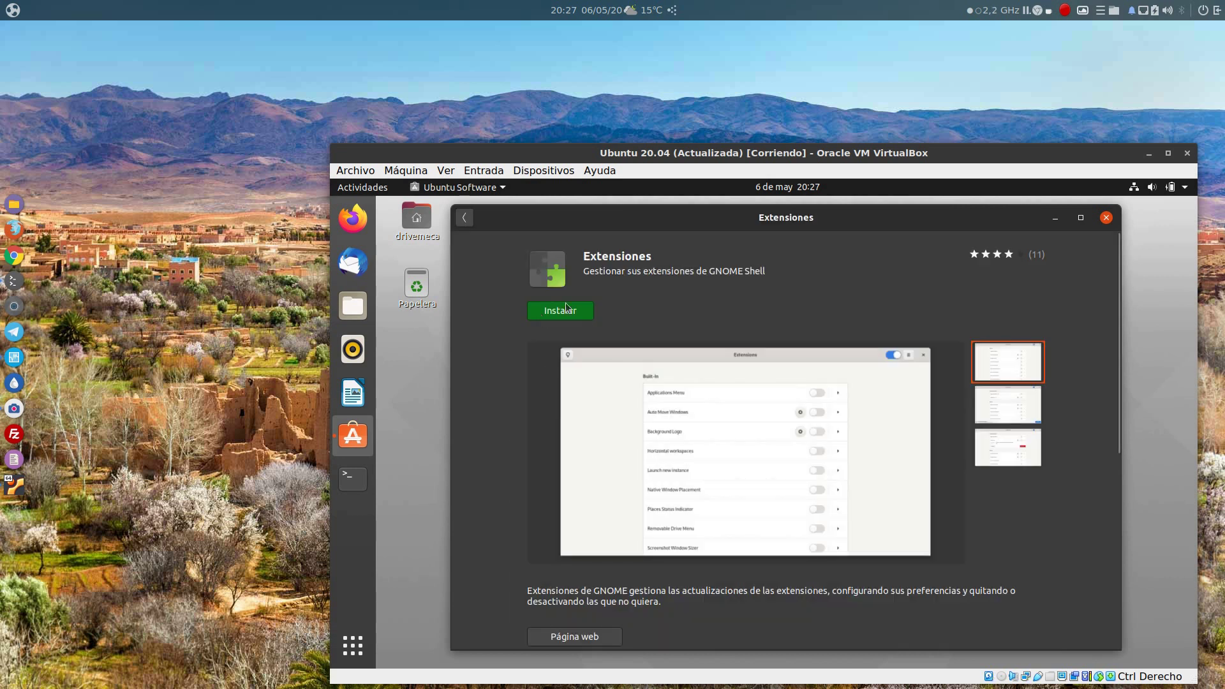
- Install the GNOME Shell Extensiones app, authenticating with the account password
left_click(577, 312)
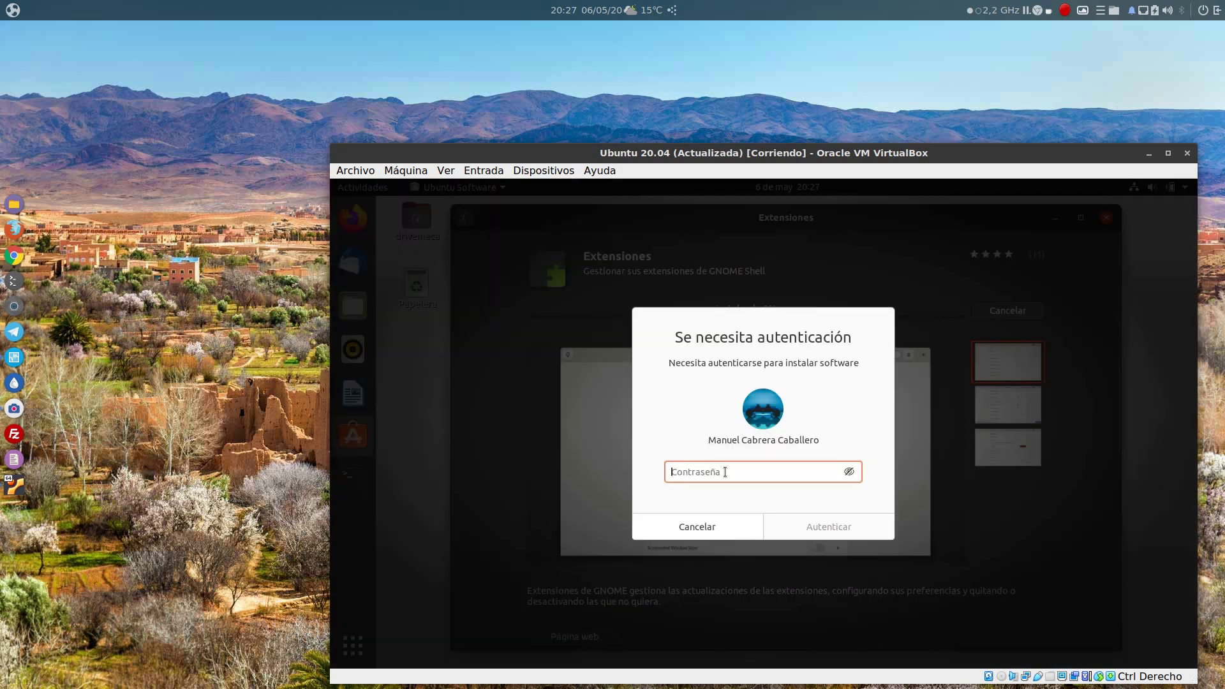
type("******")
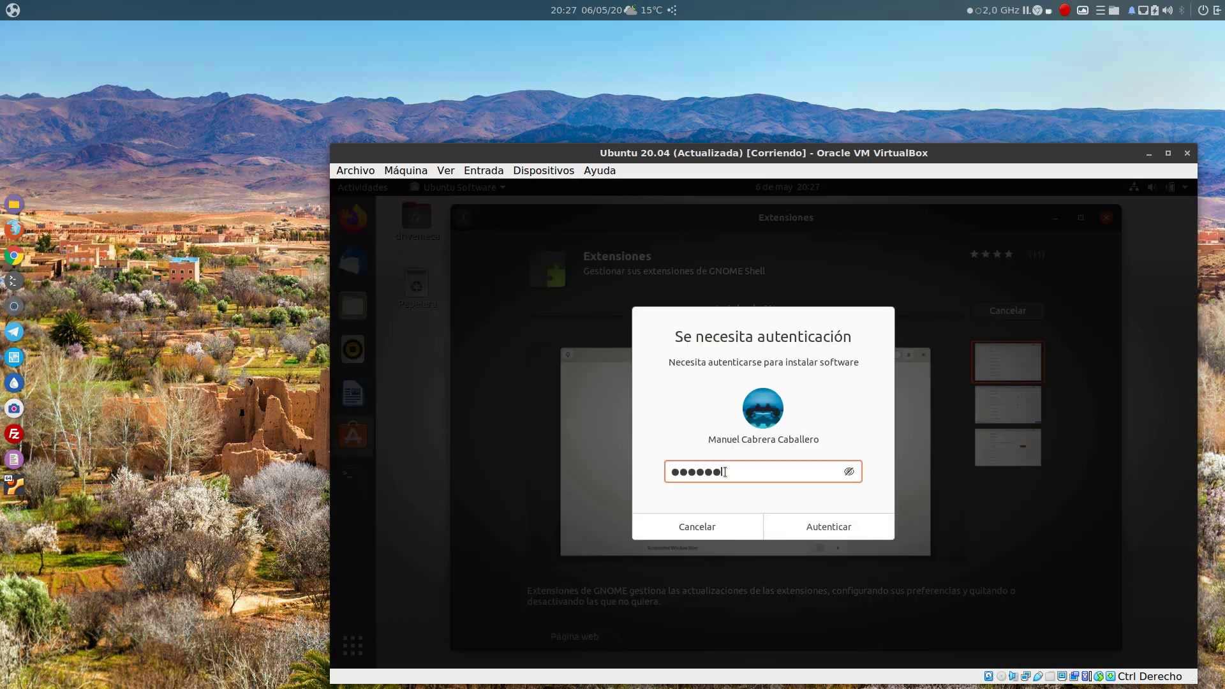
type("****")
key("Return")
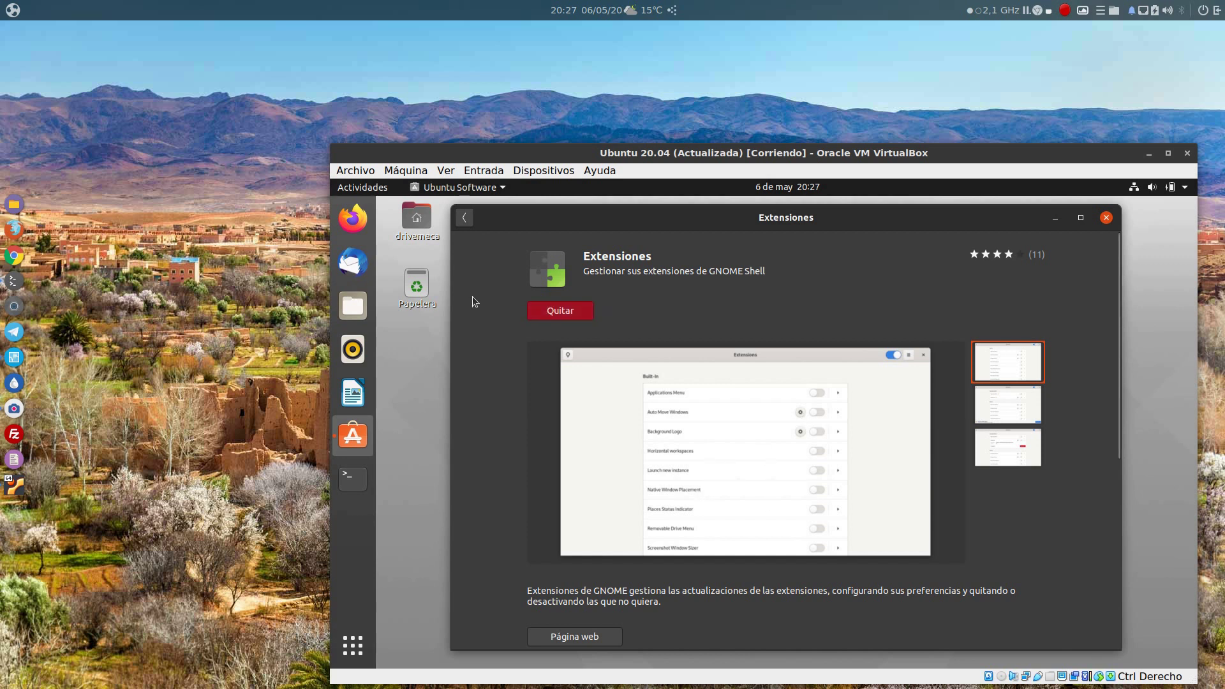
- Check the installation status of Retoques de GNOME from the search results and close Ubuntu Software
left_click(464, 218)
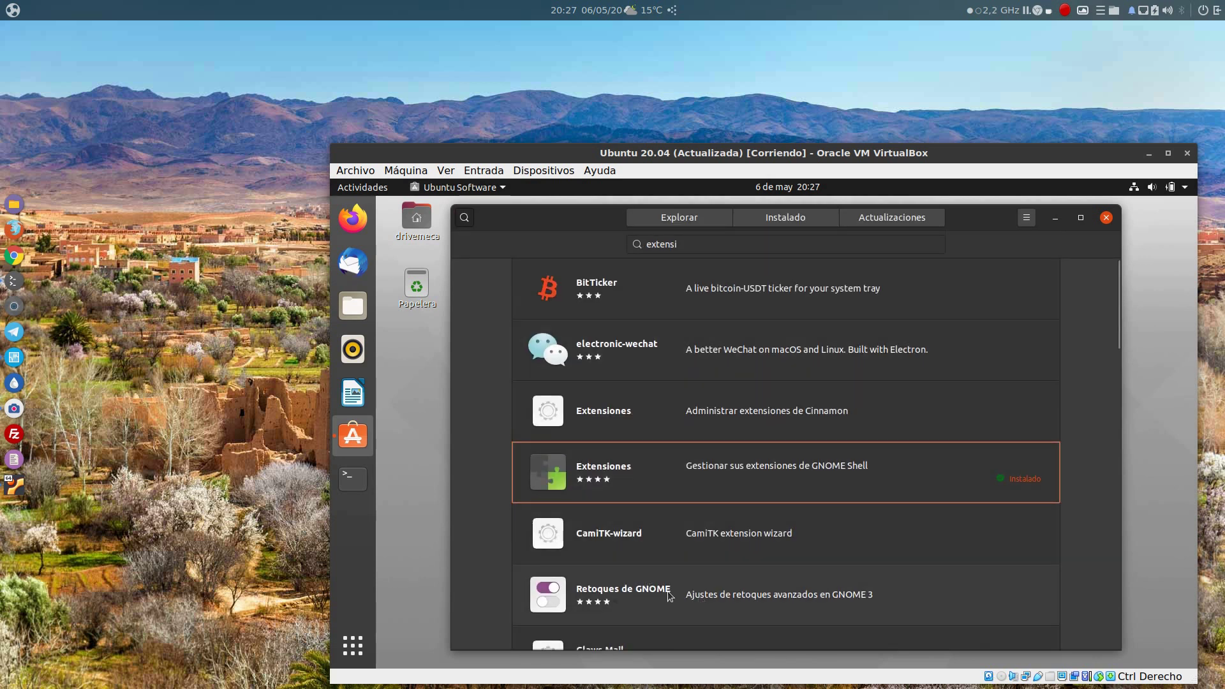
left_click(634, 601)
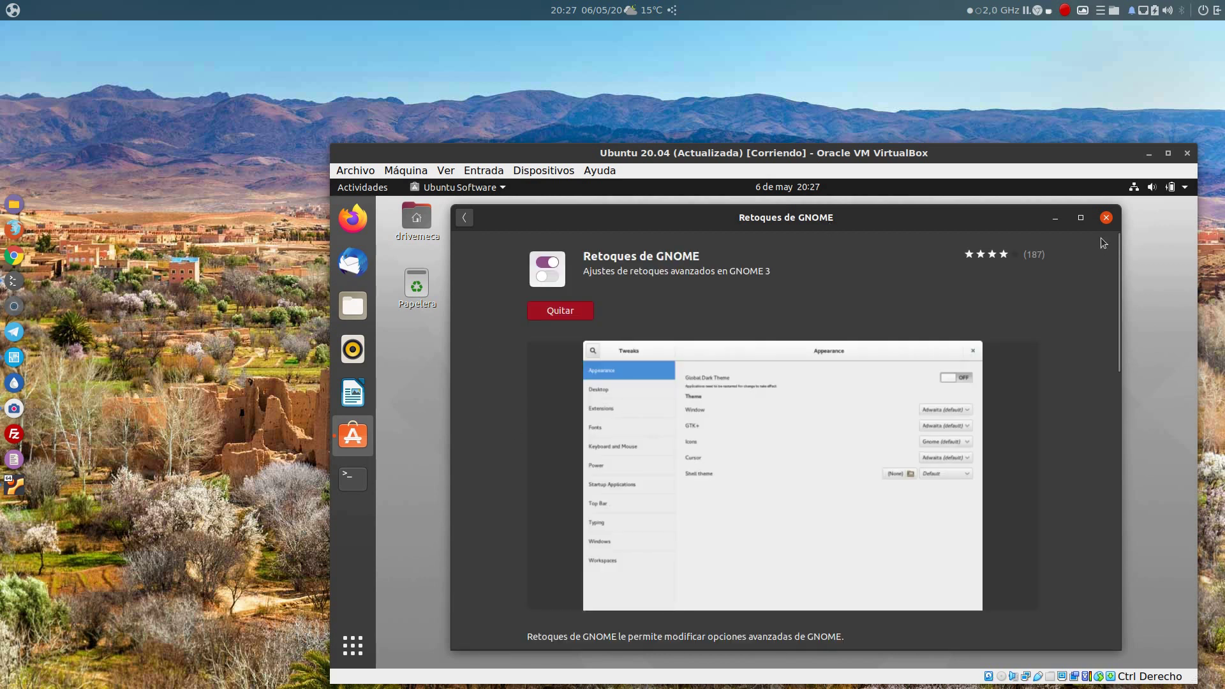
left_click(1107, 218)
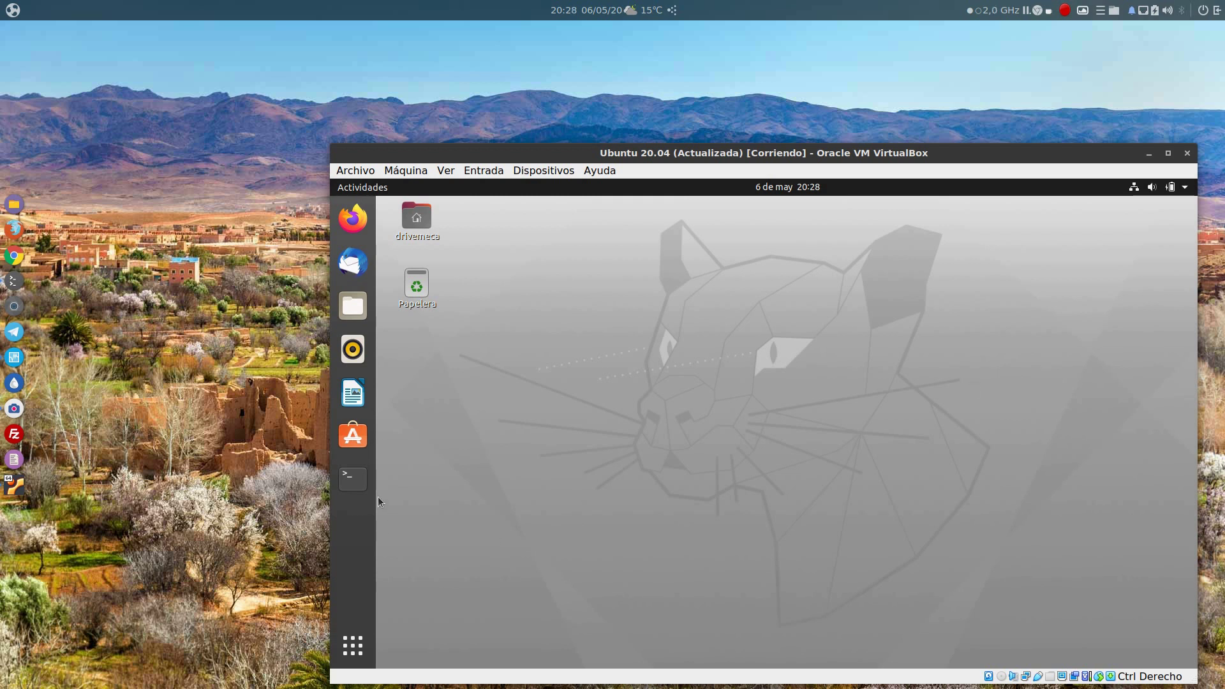
- Install the gnome-shell-extensions package with "sudo apt install gnome-shell-extensions" in a widened terminal, entering the sudo password and accepting the installation
left_click(355, 480)
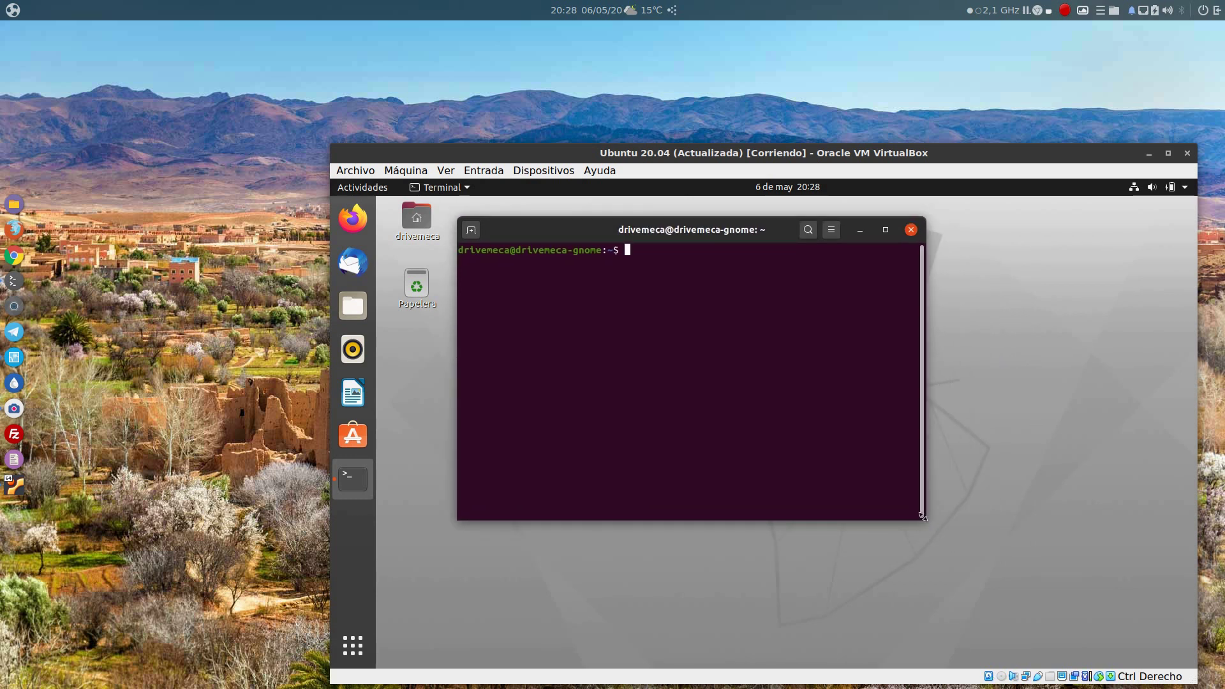
left_click_drag(924, 518, 1029, 531)
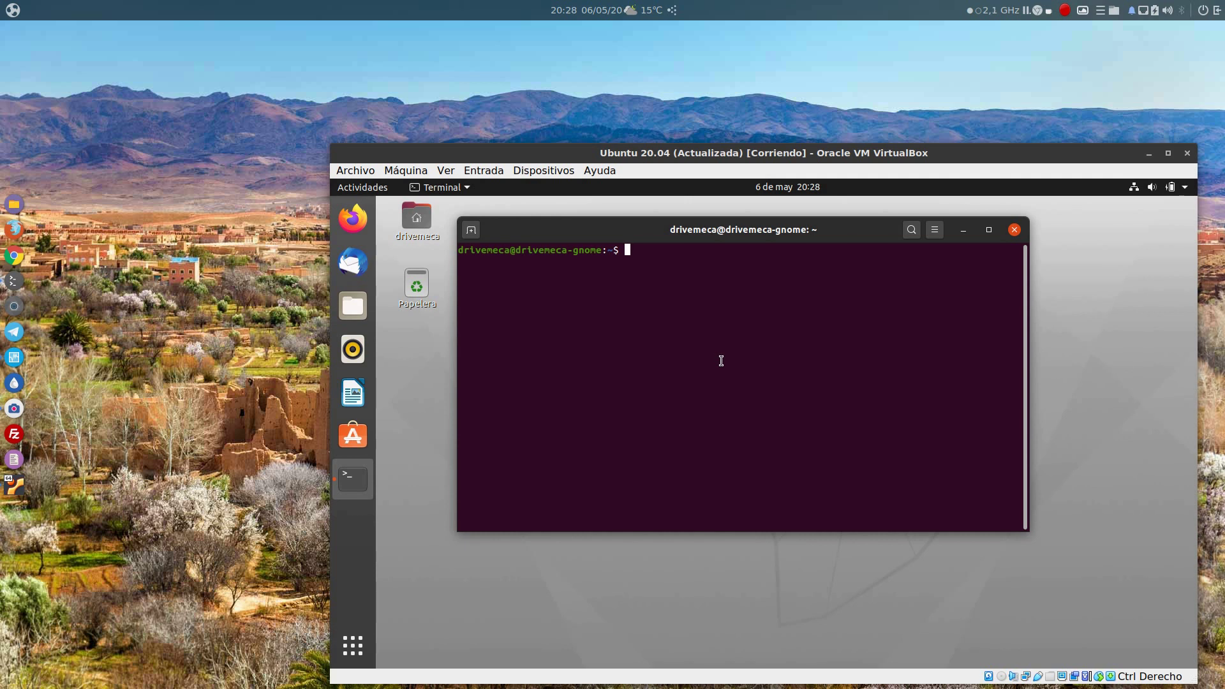
type("sudo apt install gnome")
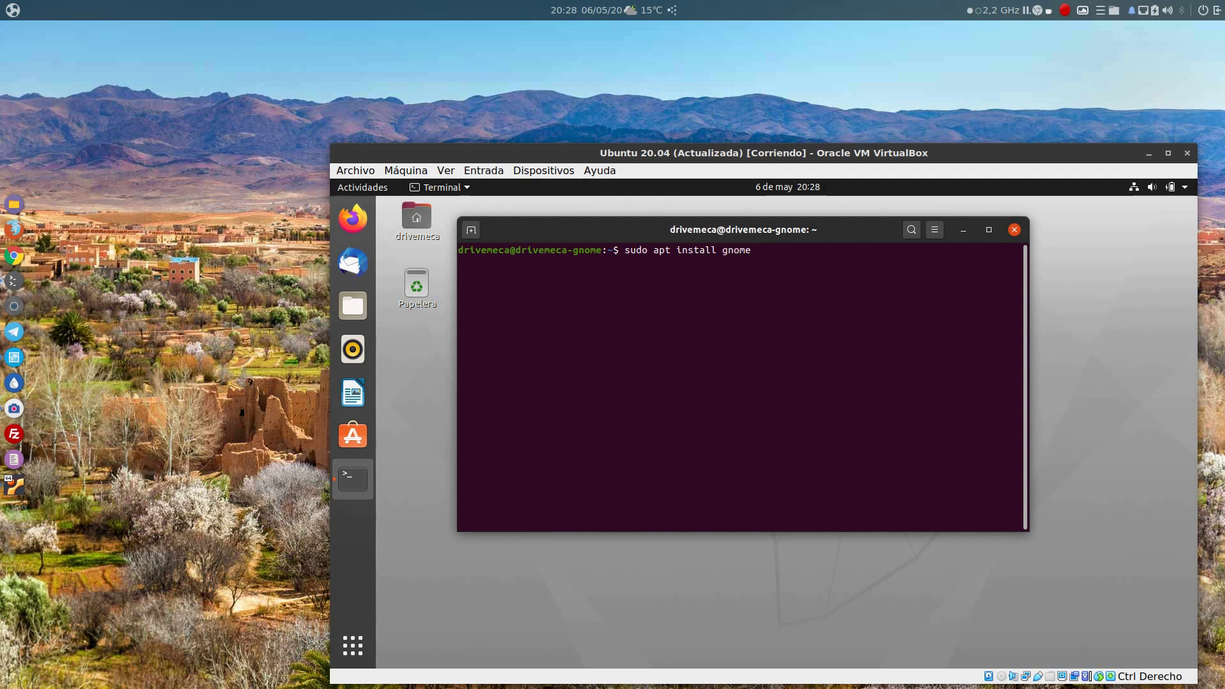
type("-shell-extensions")
key("Return")
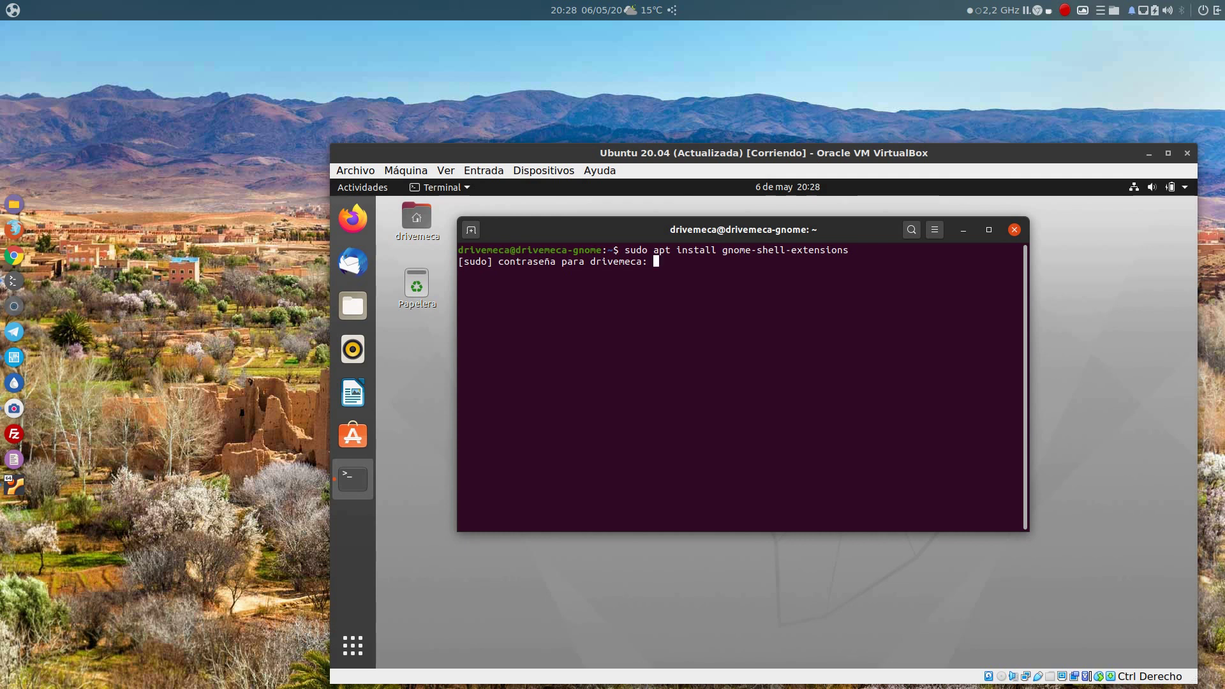
key("Return")
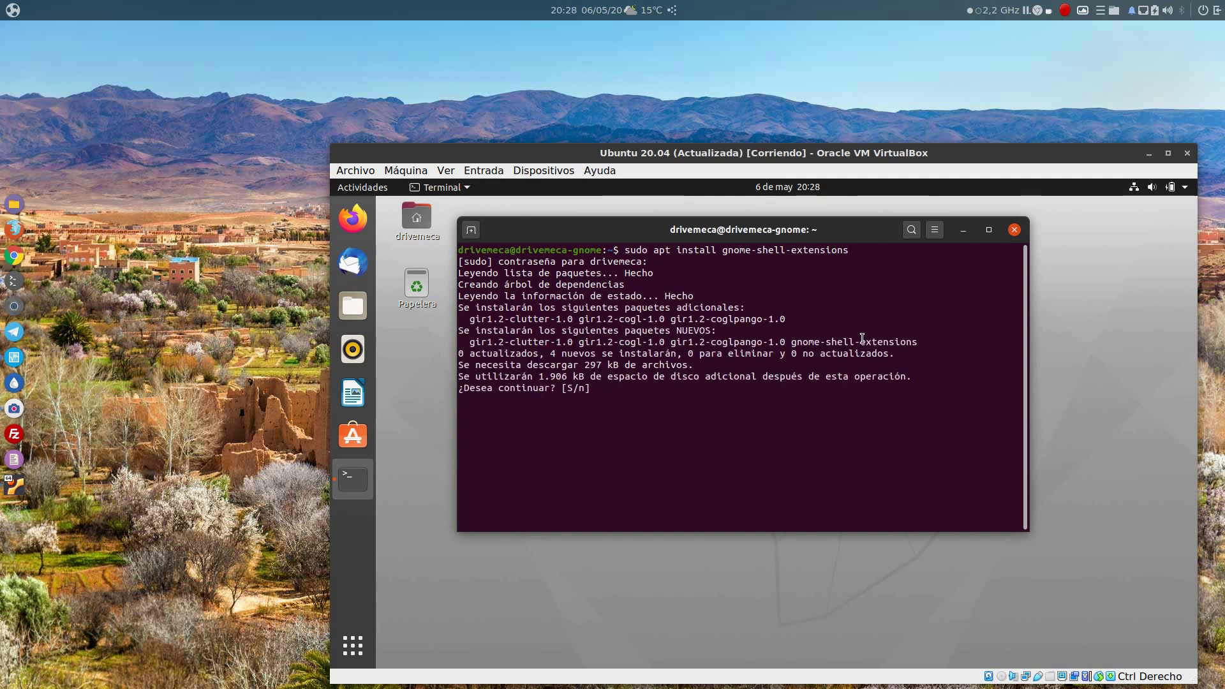
key("Return")
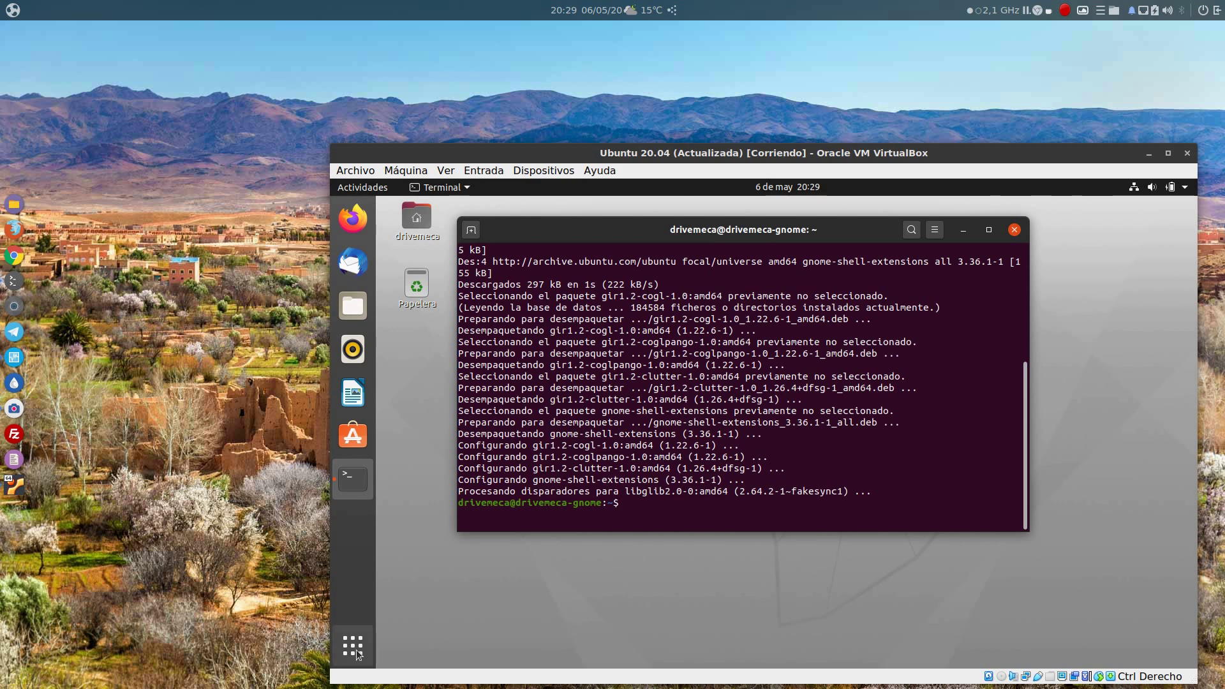
- Look through all installed applications, including the Utilidades folder, for Extensiones and Retoques
left_click(358, 653)
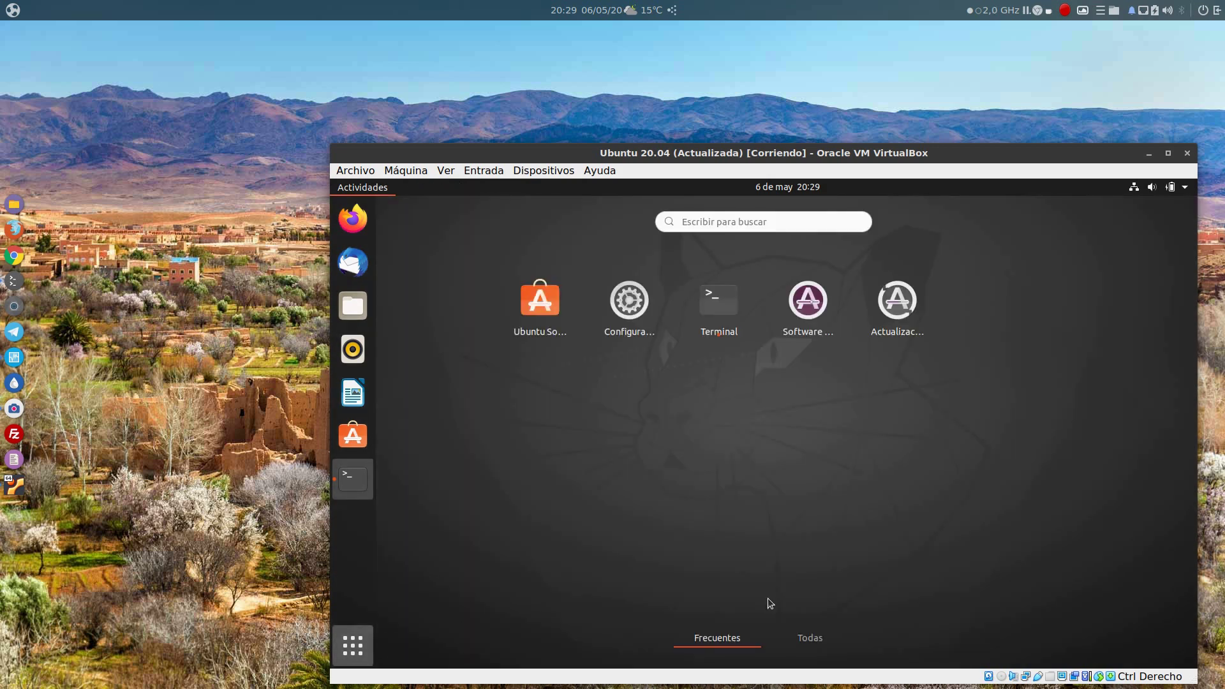
left_click(807, 646)
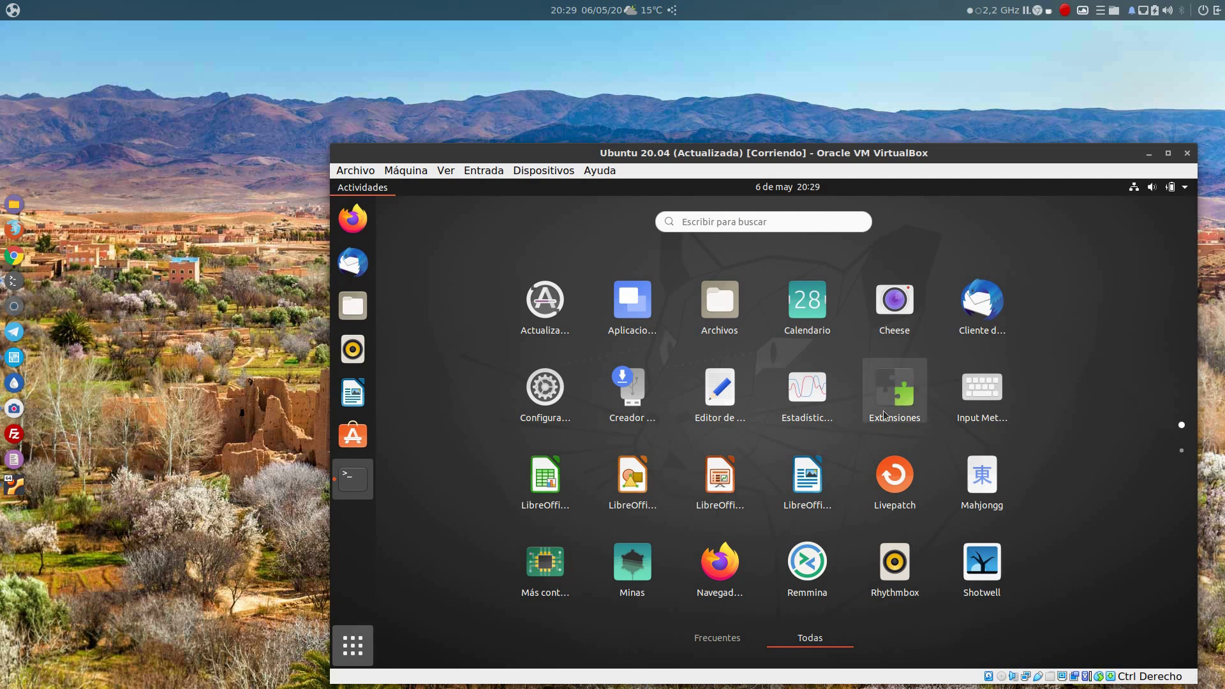
scroll(922, 495, "down", 1)
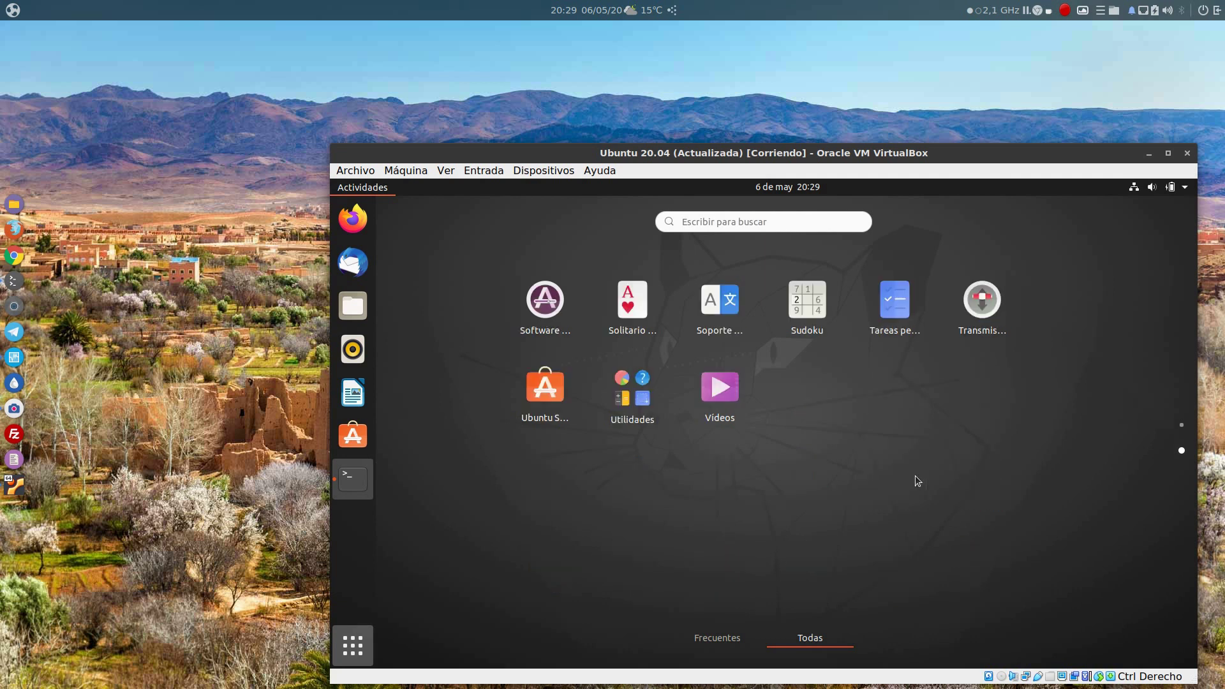
left_click(640, 427)
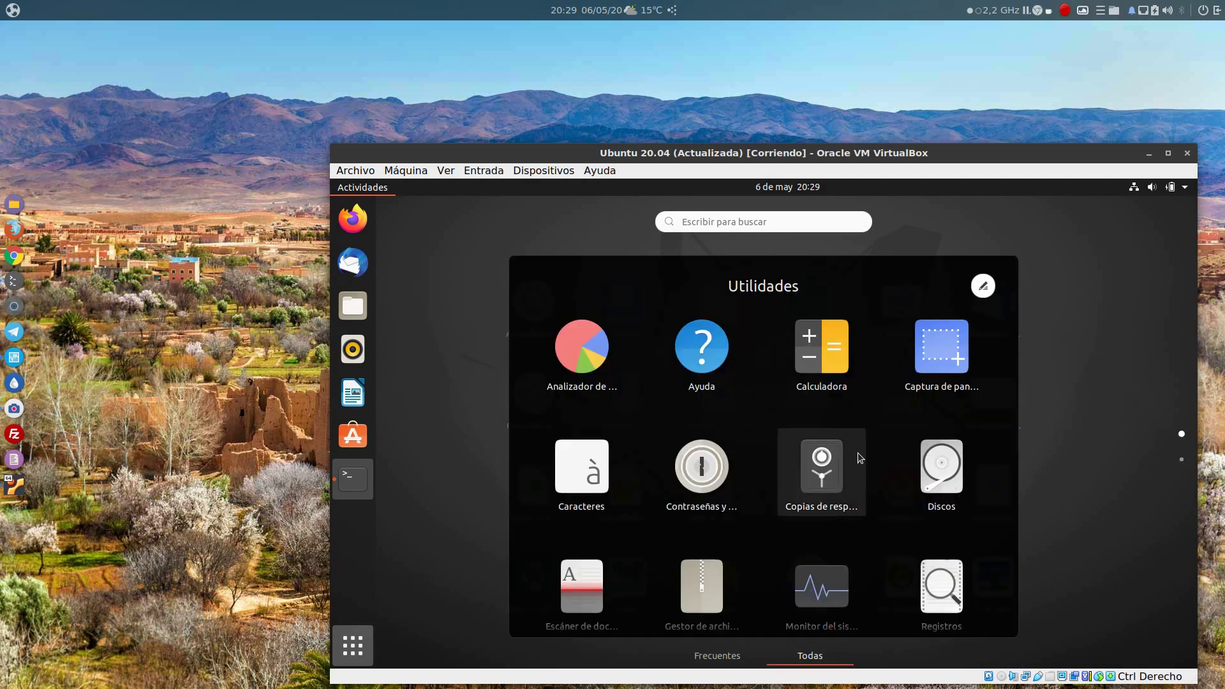
scroll(858, 453, "down", 2)
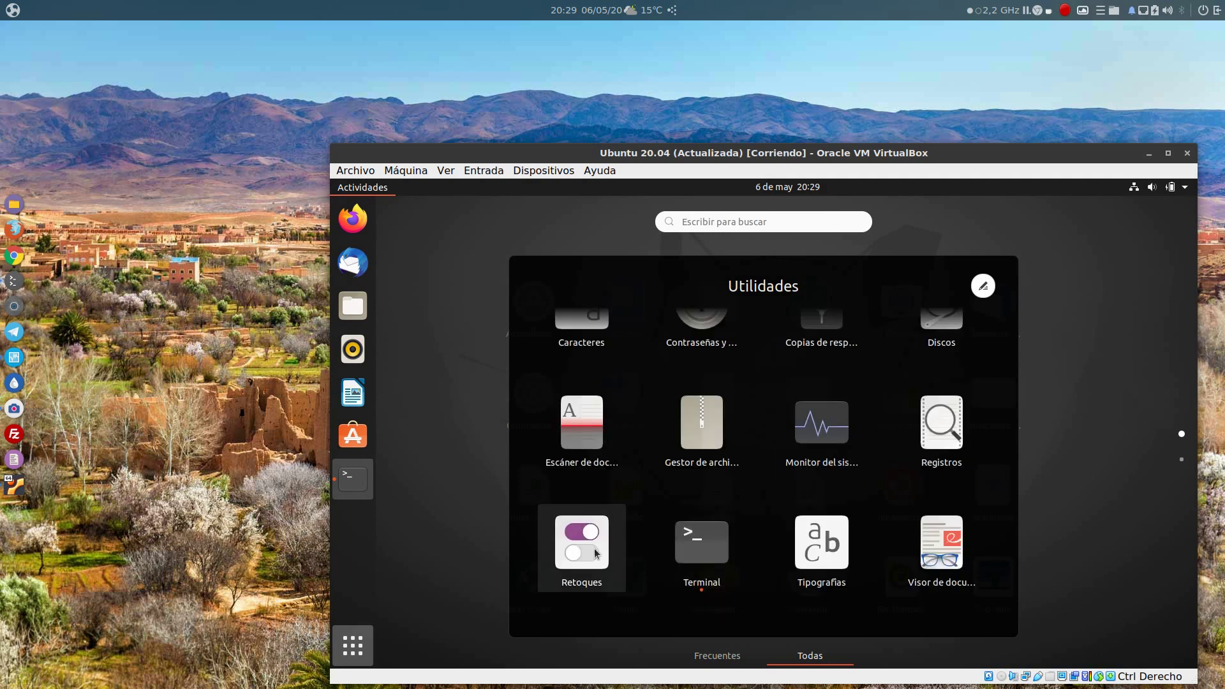
left_click(1081, 439)
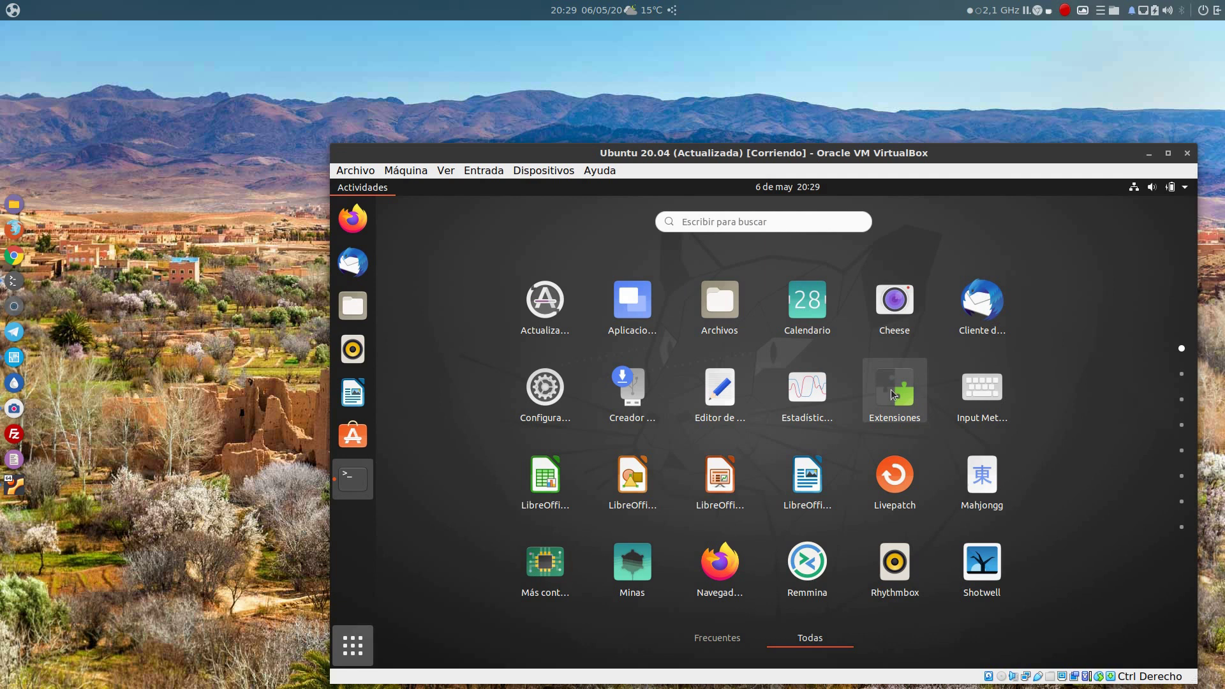
- Open Extensiones to check which integrated extensions are listed, and close it
left_click(893, 390)
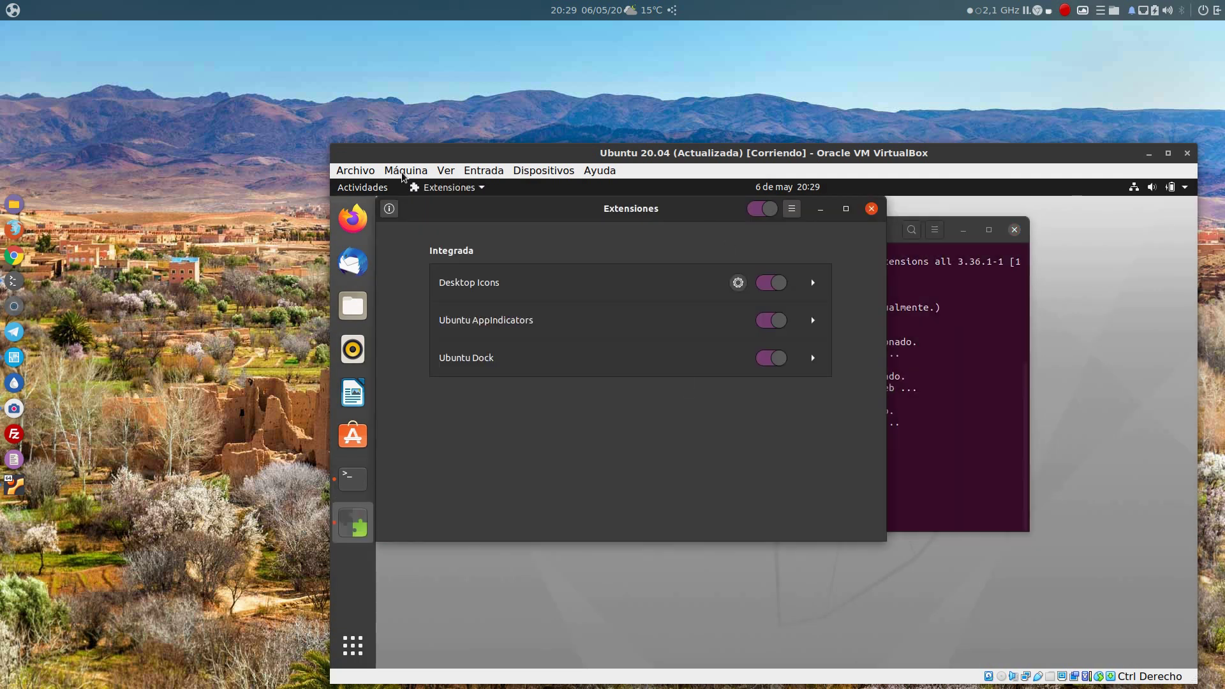
left_click_drag(507, 217, 582, 237)
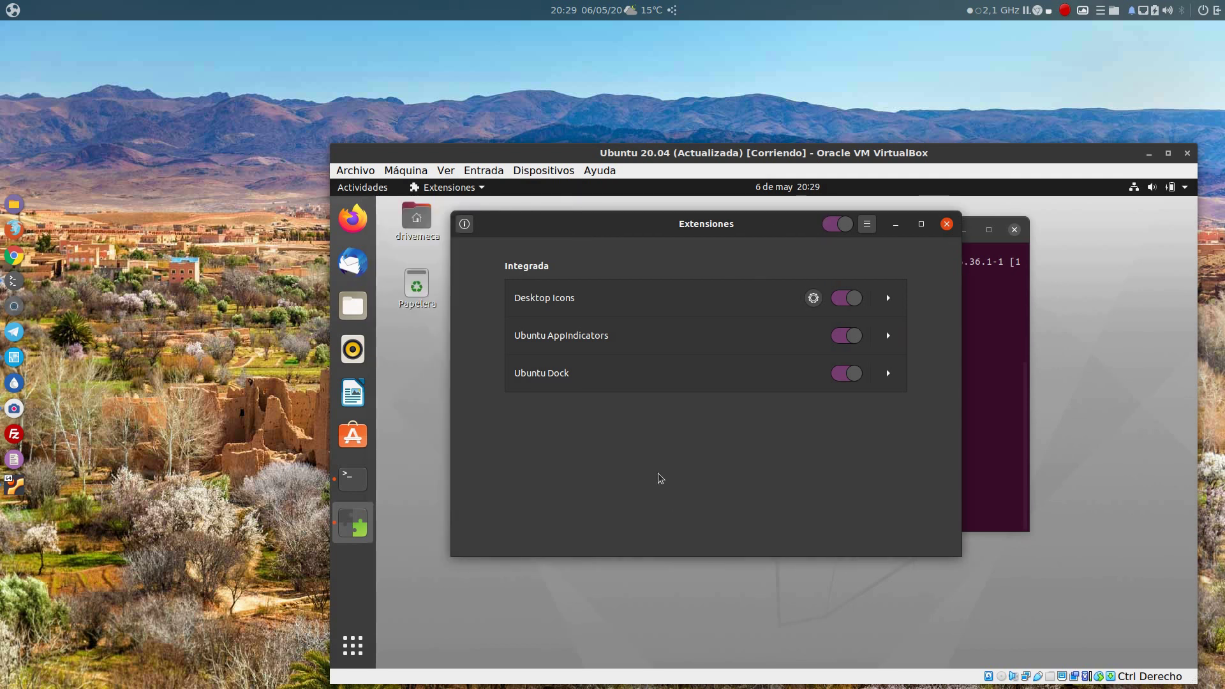
left_click(948, 225)
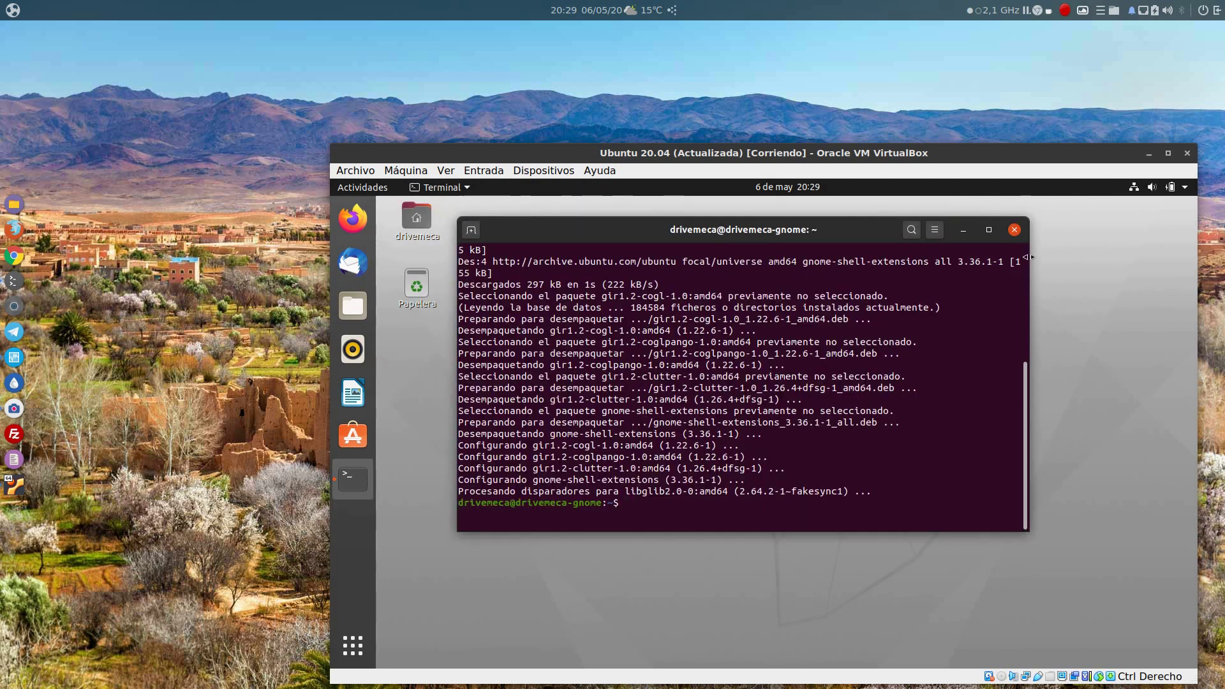
- Close the terminal and log out of the current session
left_click(1015, 229)
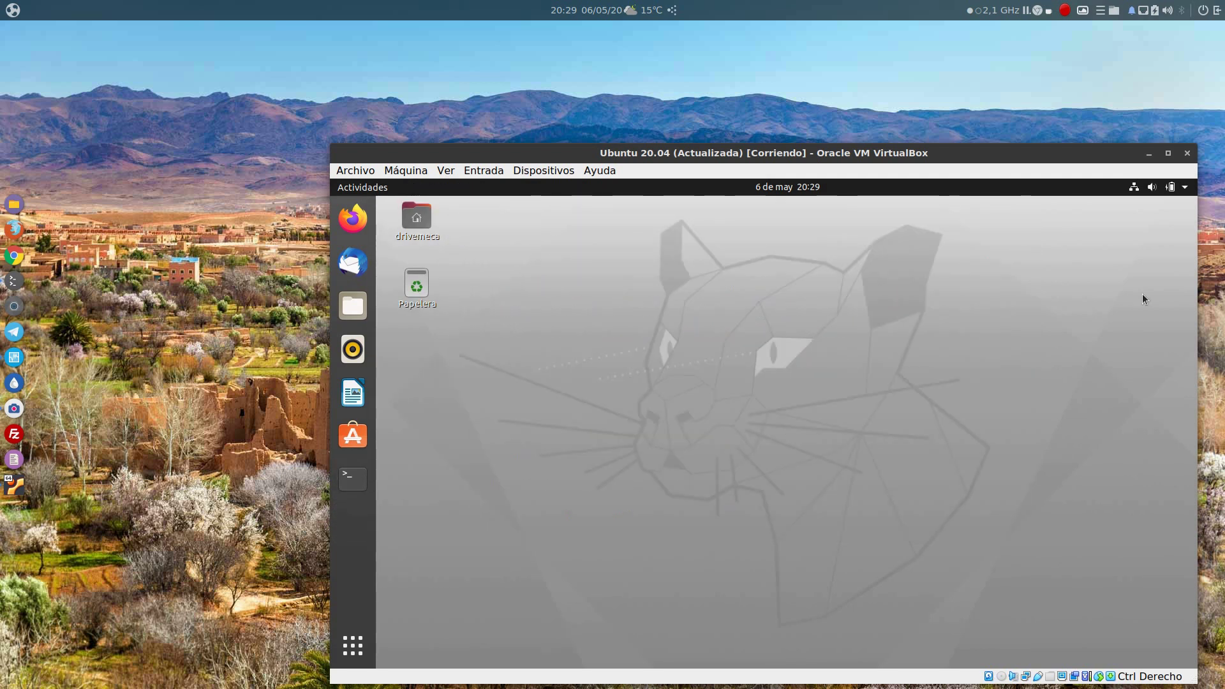
left_click(1183, 188)
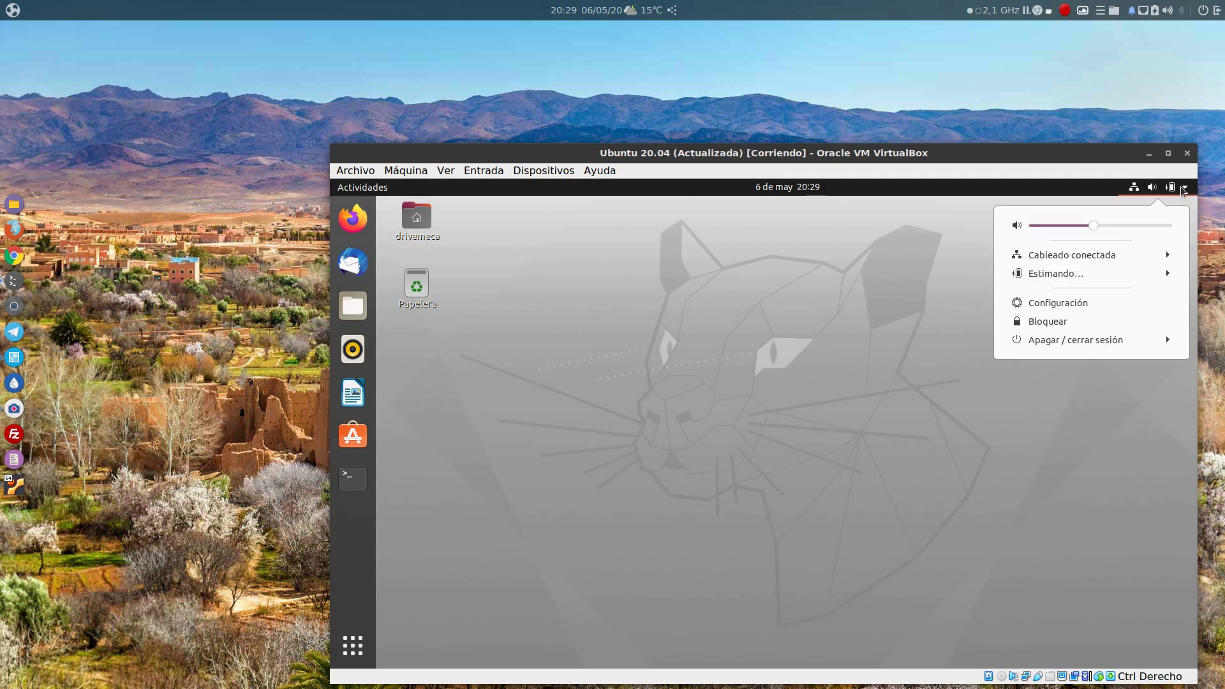
left_click(1127, 340)
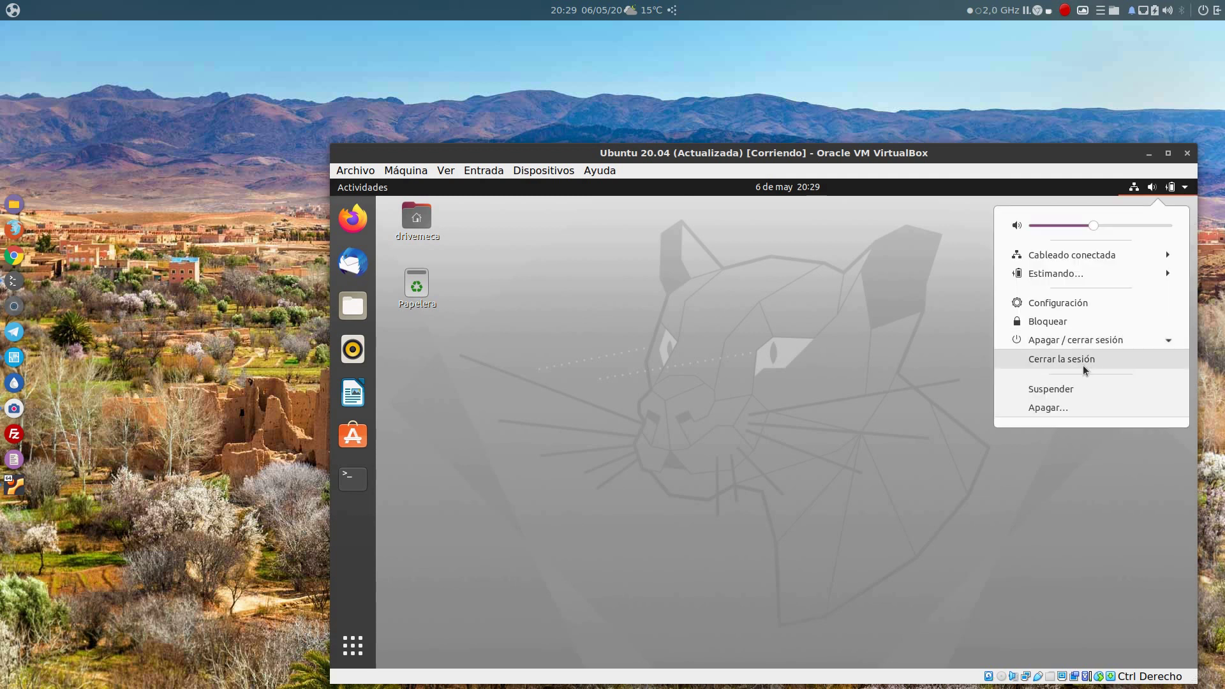
left_click(1070, 362)
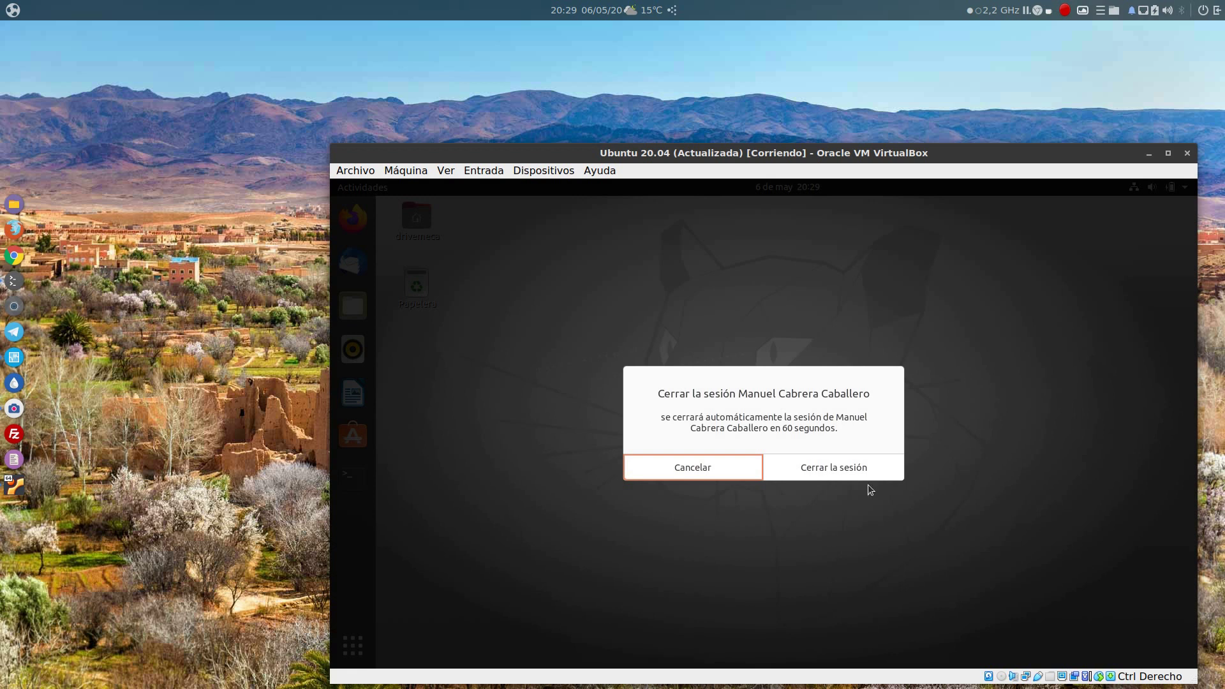
left_click(833, 468)
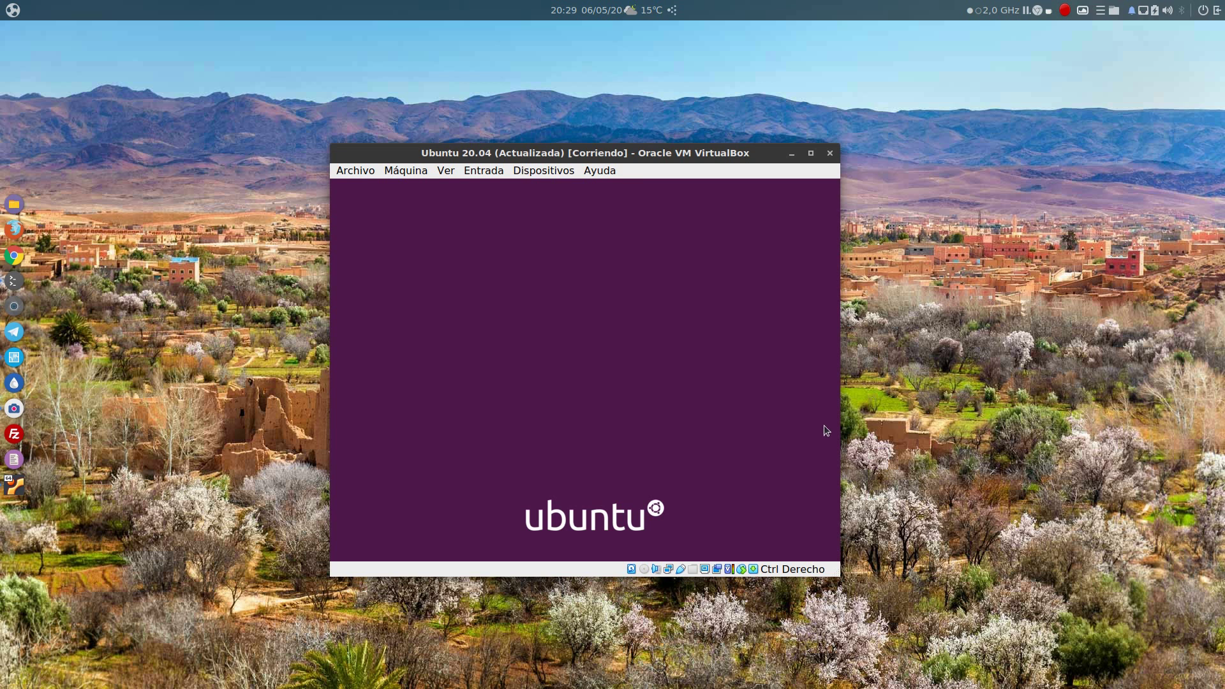
- Log back in to the user account by entering its password
left_click(603, 369)
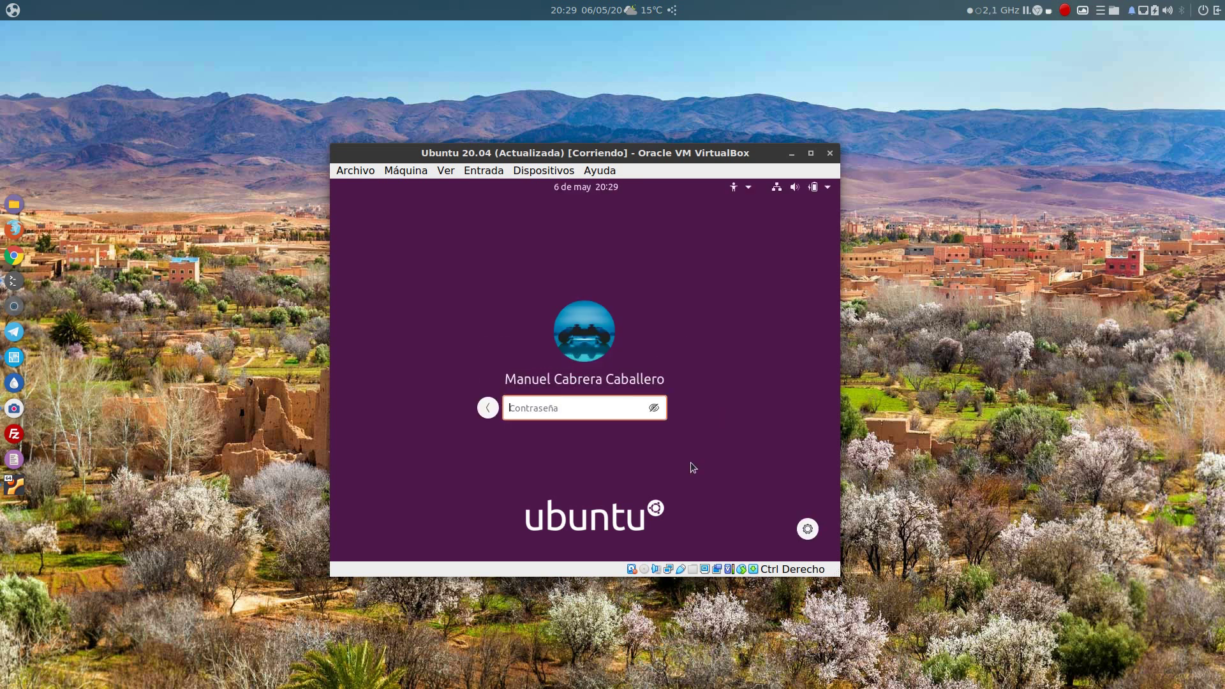
type("•••••••••••")
key("Return")
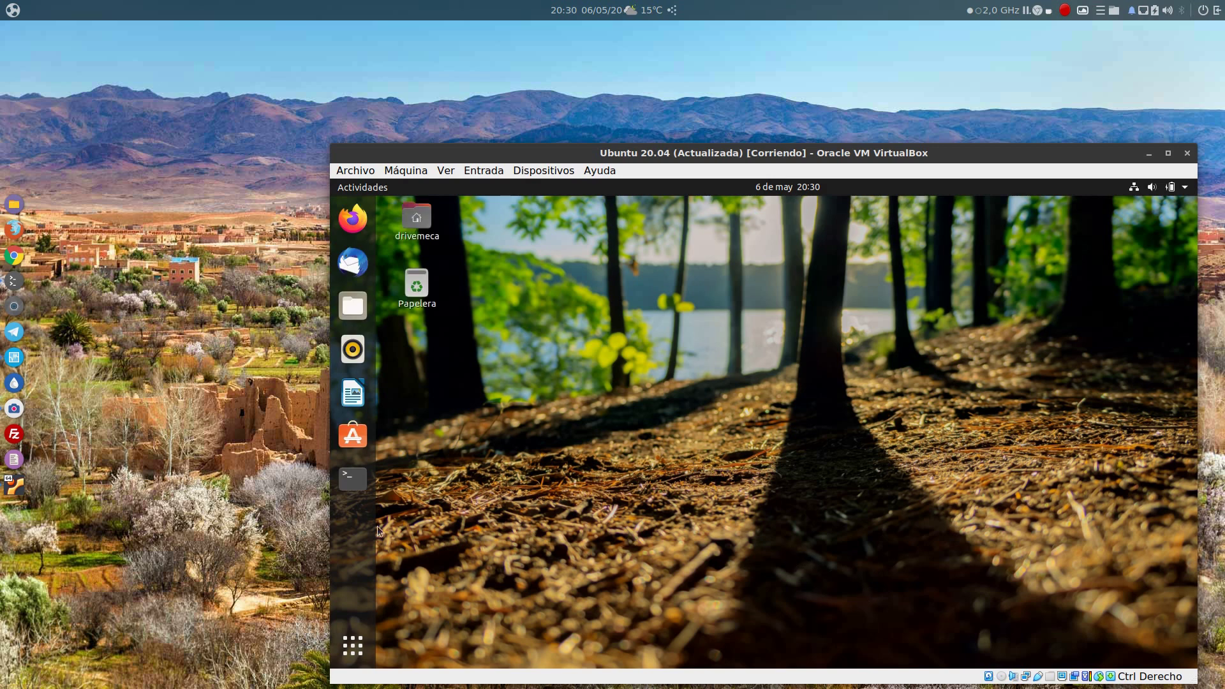
- Enable the User Themes extension in Extensiones and close the app
left_click(353, 646)
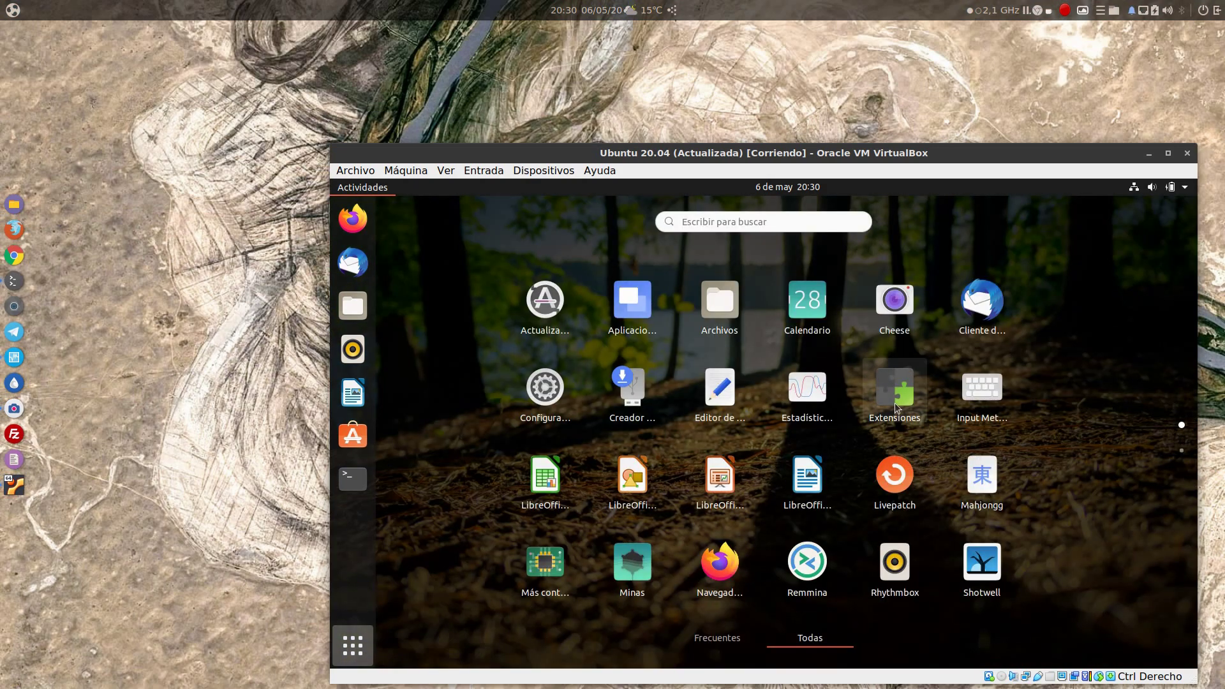
left_click(900, 405)
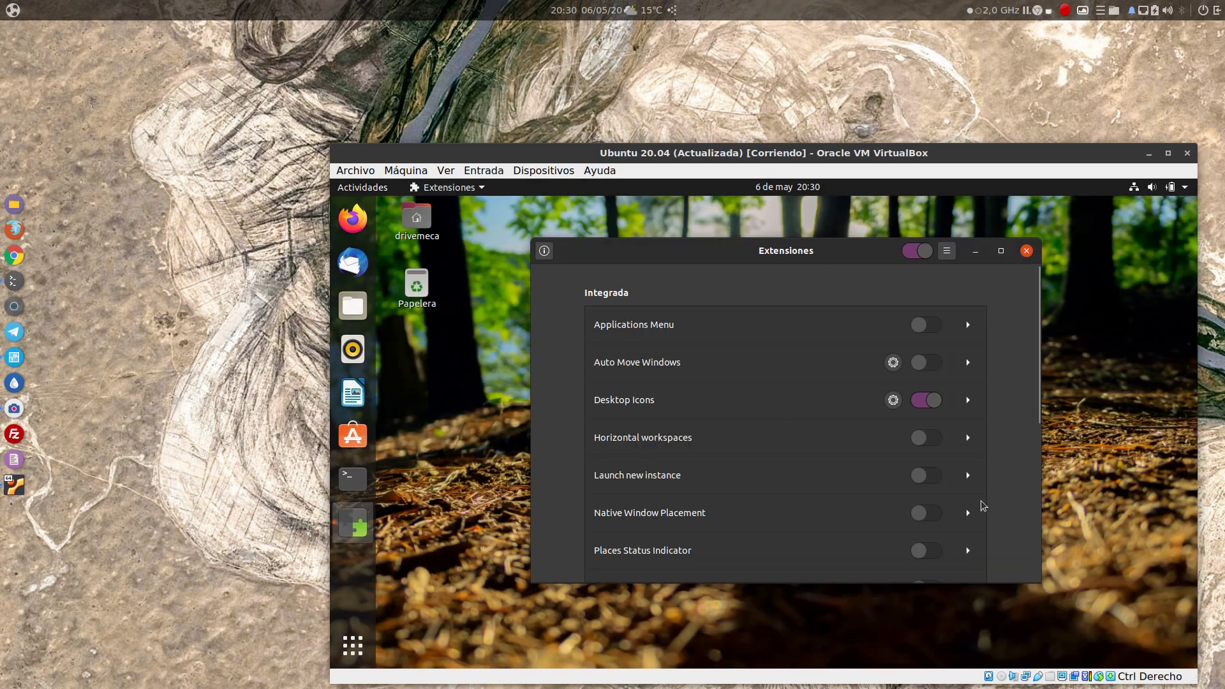
scroll(1012, 431, "down", 5)
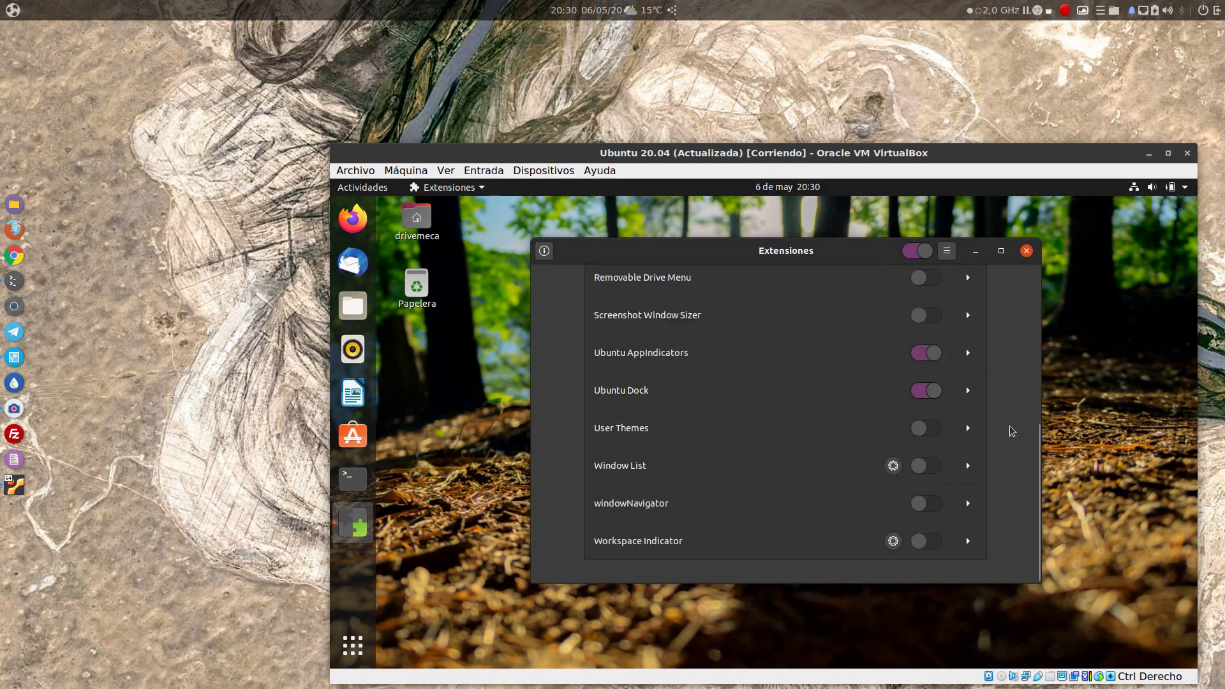
scroll(1012, 431, "up", 5)
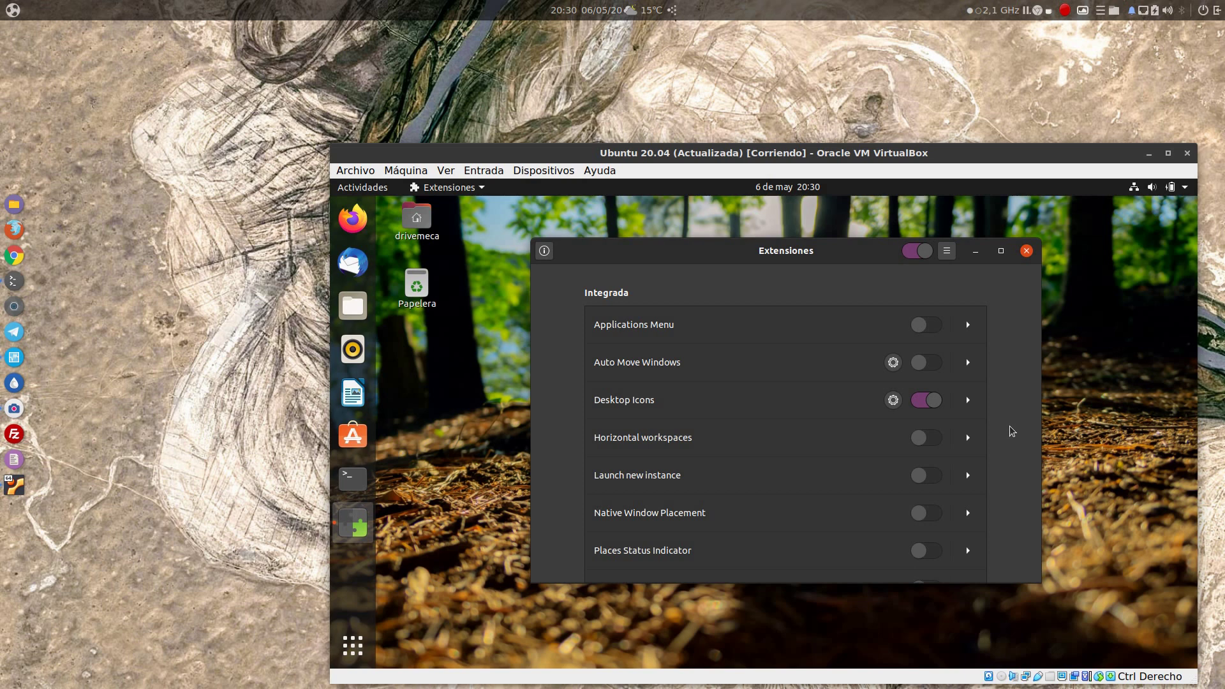
scroll(1013, 431, "down", 2)
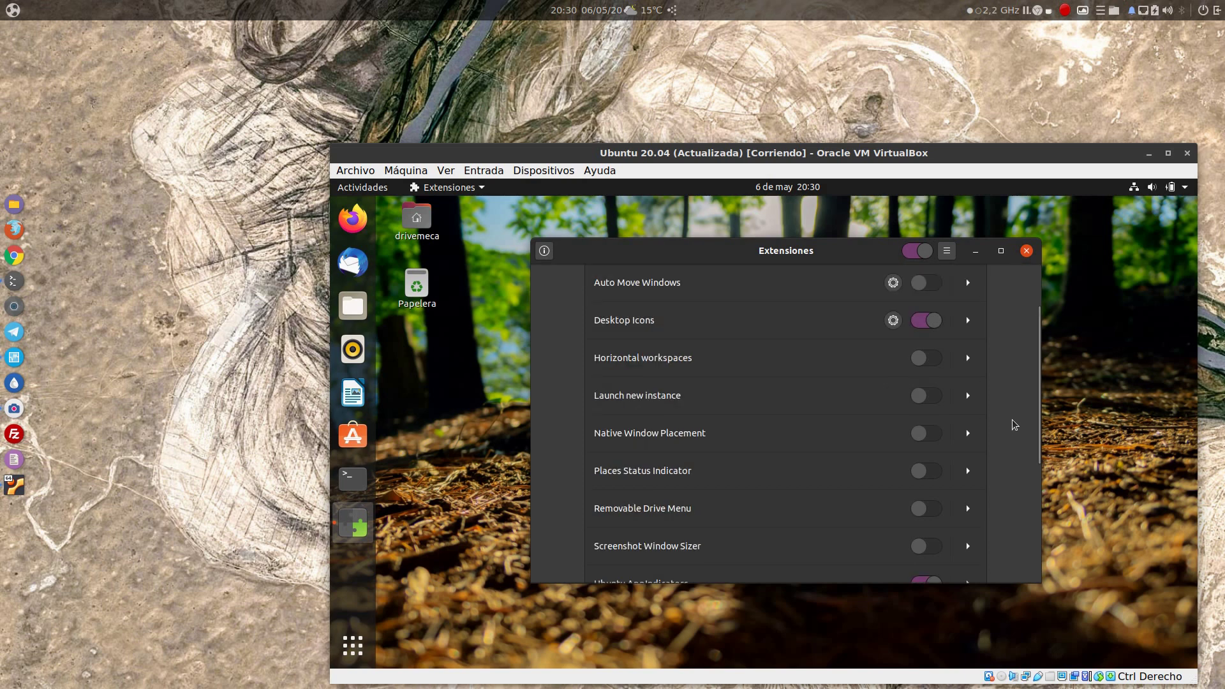
scroll(1014, 425, "down", 1)
scroll(1015, 425, "down", 2)
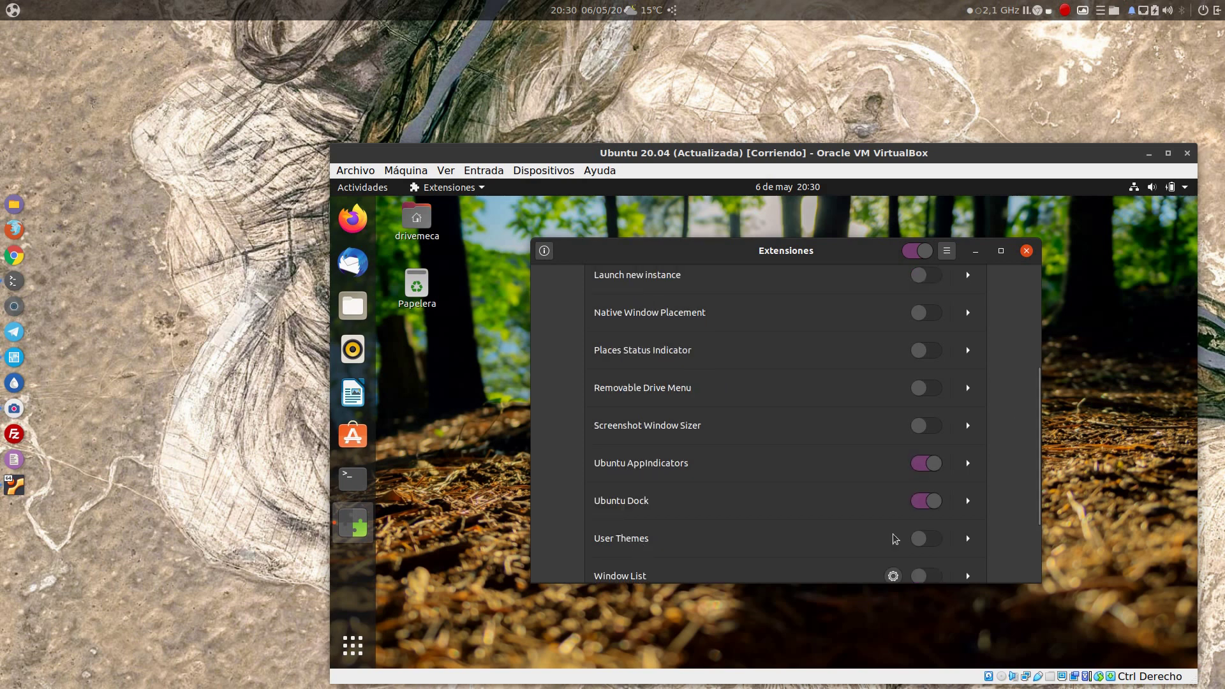
left_click(934, 545)
left_click(1026, 251)
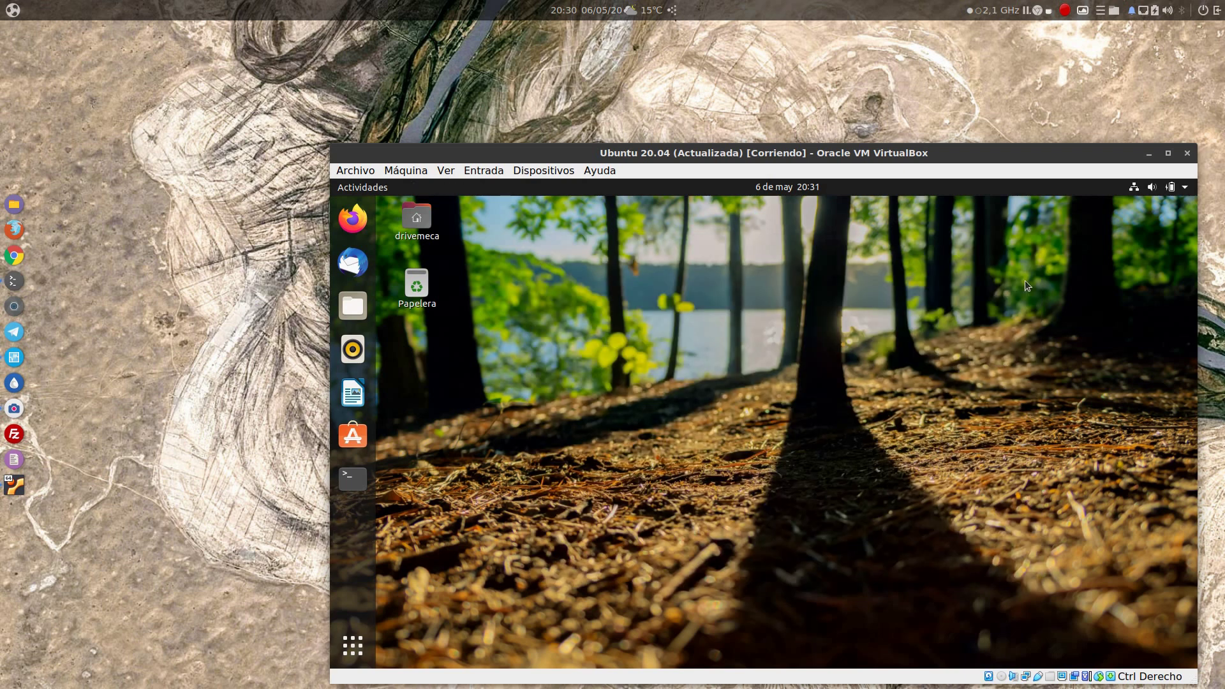
- Open Retoques from the Utilidades folder of the installed applications
left_click(353, 646)
scroll(932, 424, "down", 1)
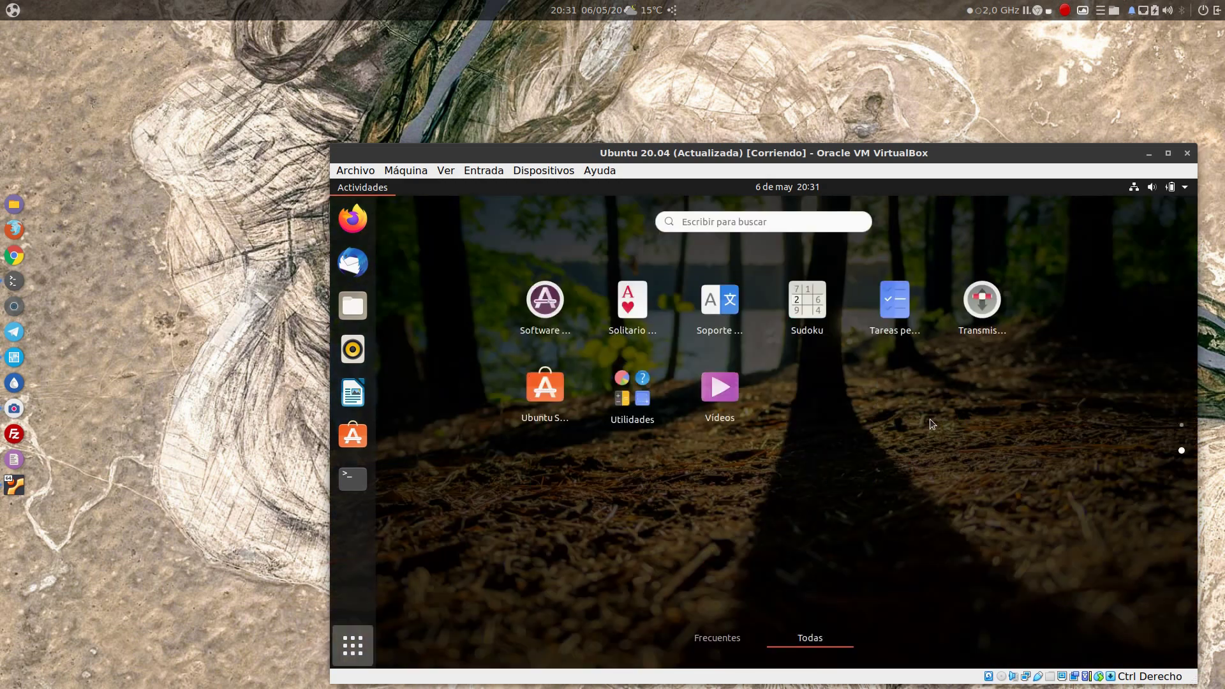
left_click(630, 389)
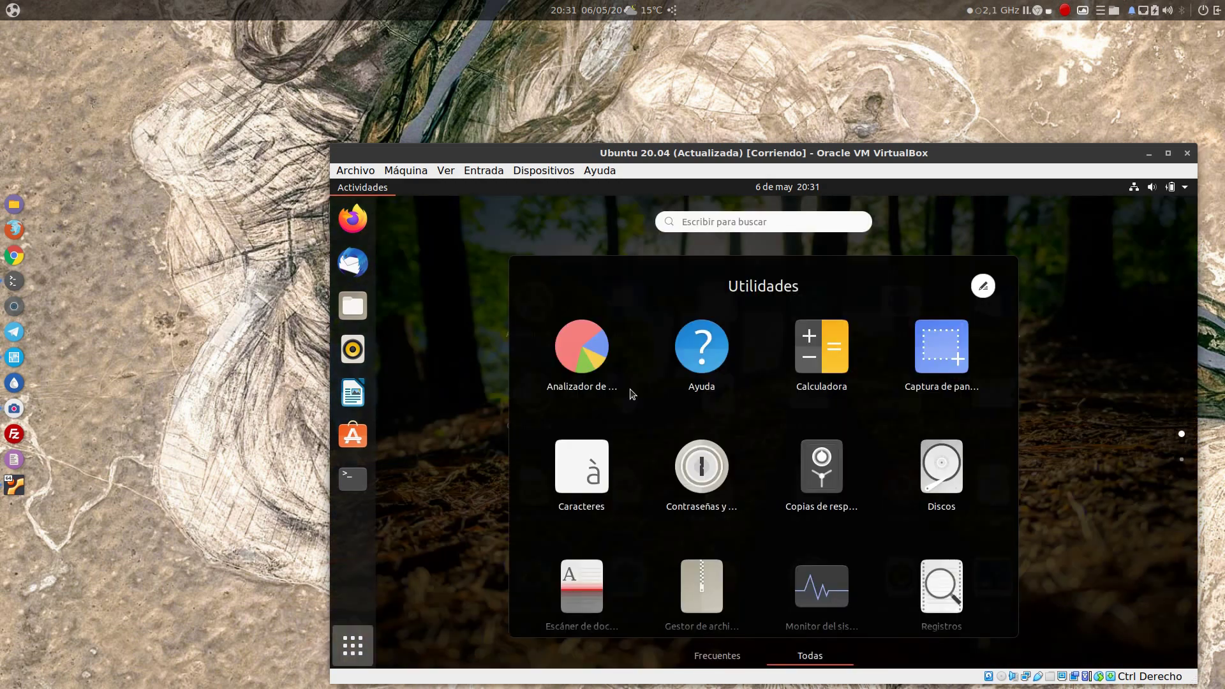
scroll(789, 475, "down", 1)
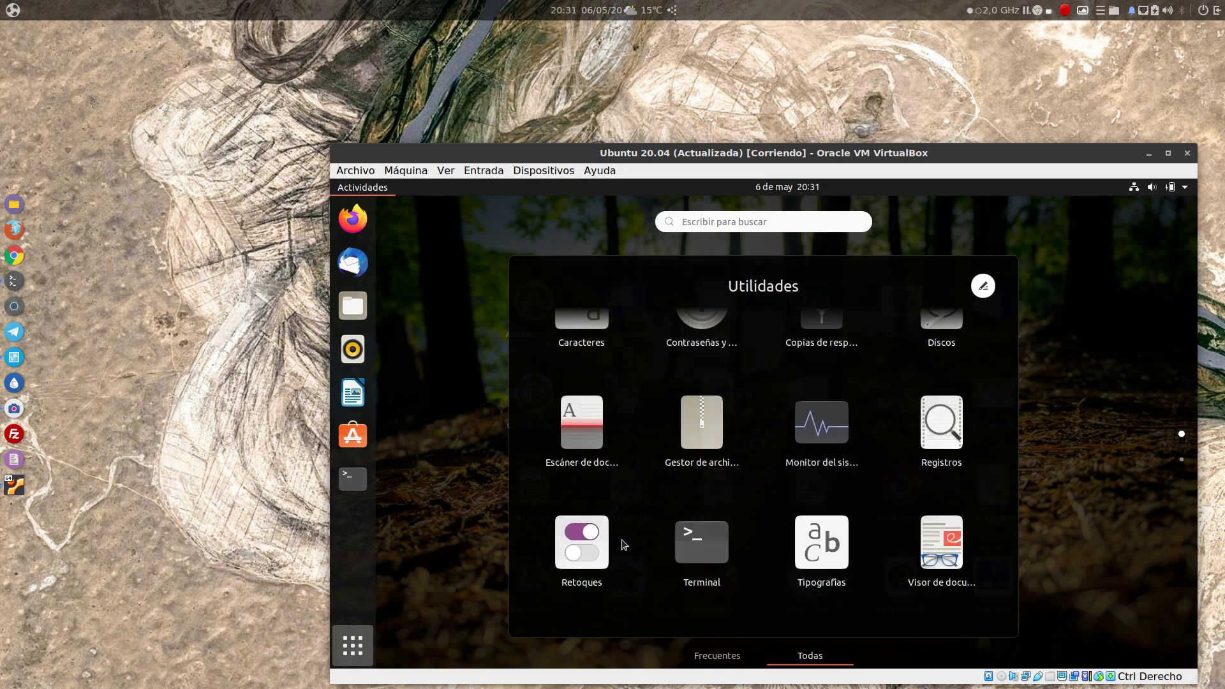
left_click(574, 546)
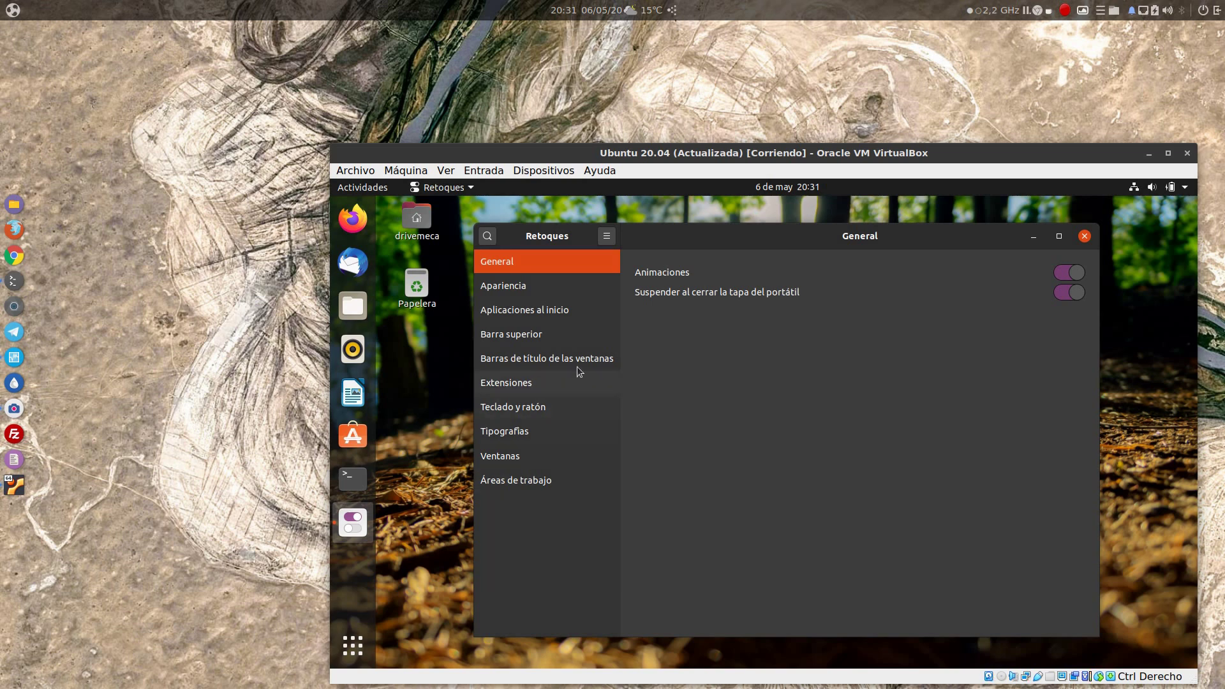
- Set the GNOME Shell theme to Yaru-dark in the Apariencia settings of Retoques
left_click(509, 287)
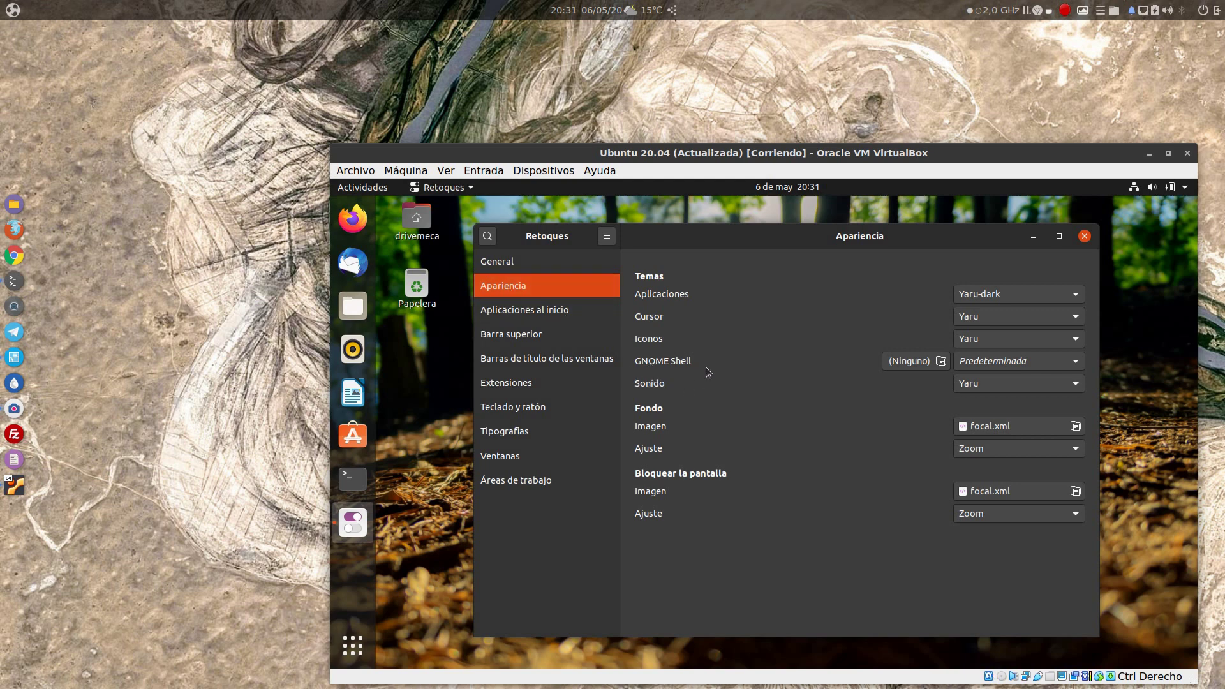
left_click(1077, 363)
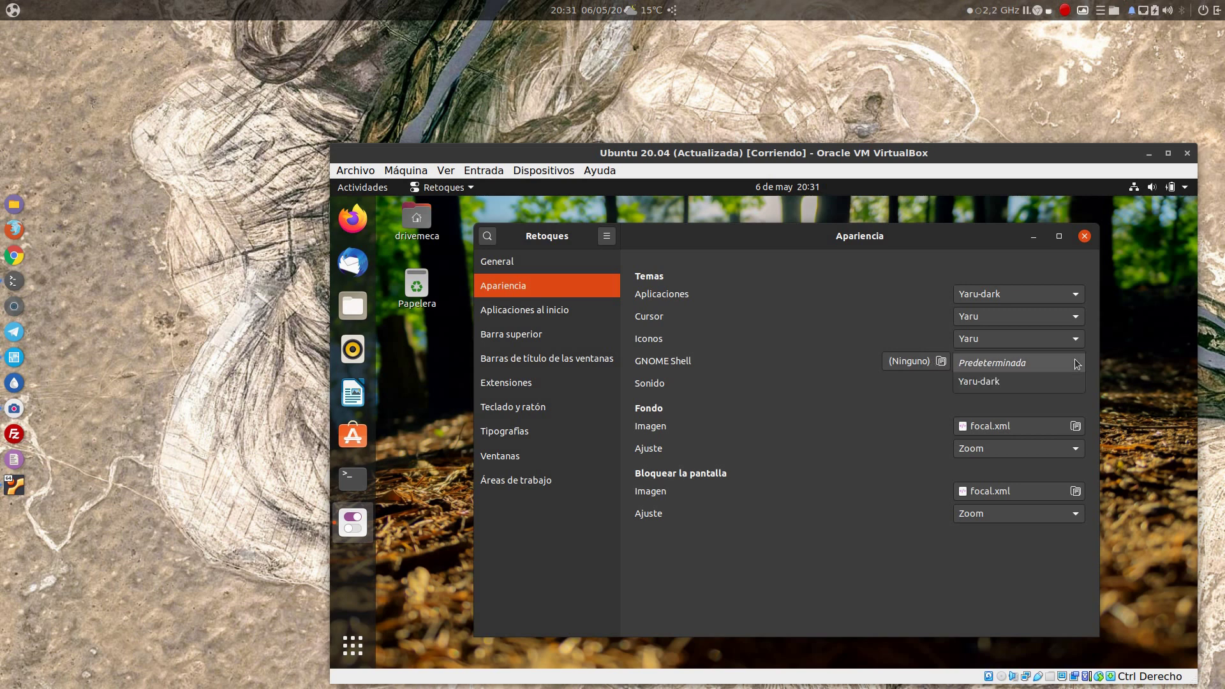
left_click(983, 383)
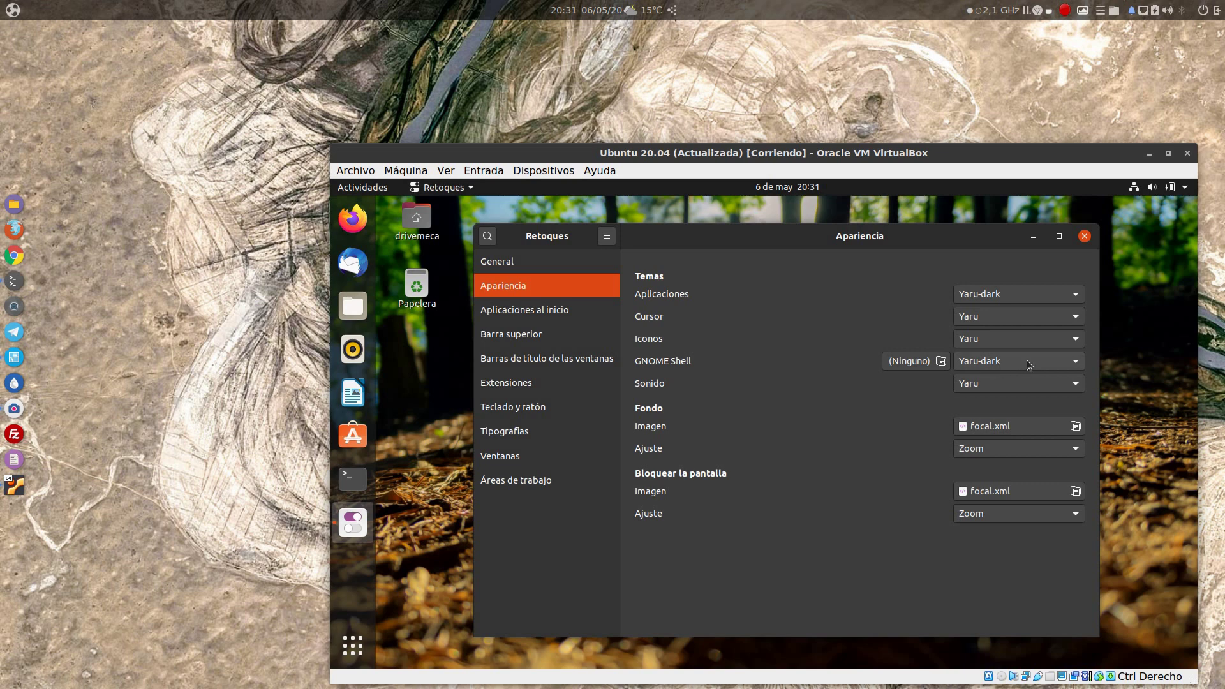
- Inspect the theme of the system menu and of the LibreOffice Writer dock menu
left_click(1182, 186)
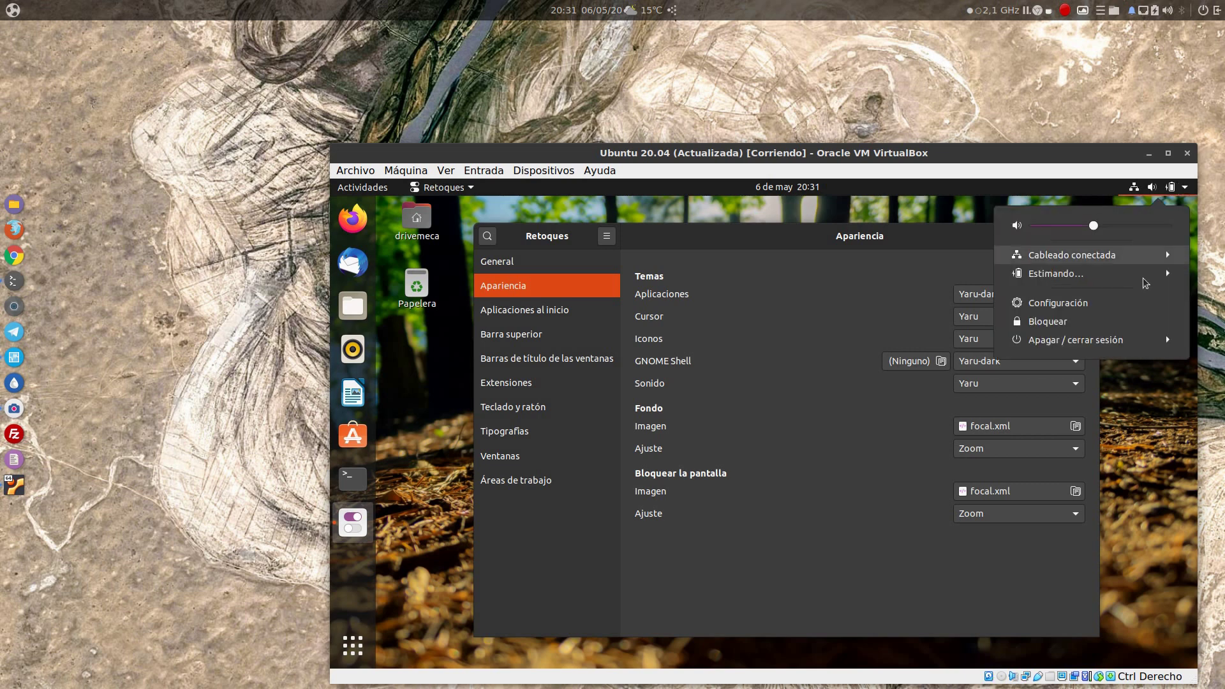
left_click(353, 400)
right_click(353, 400)
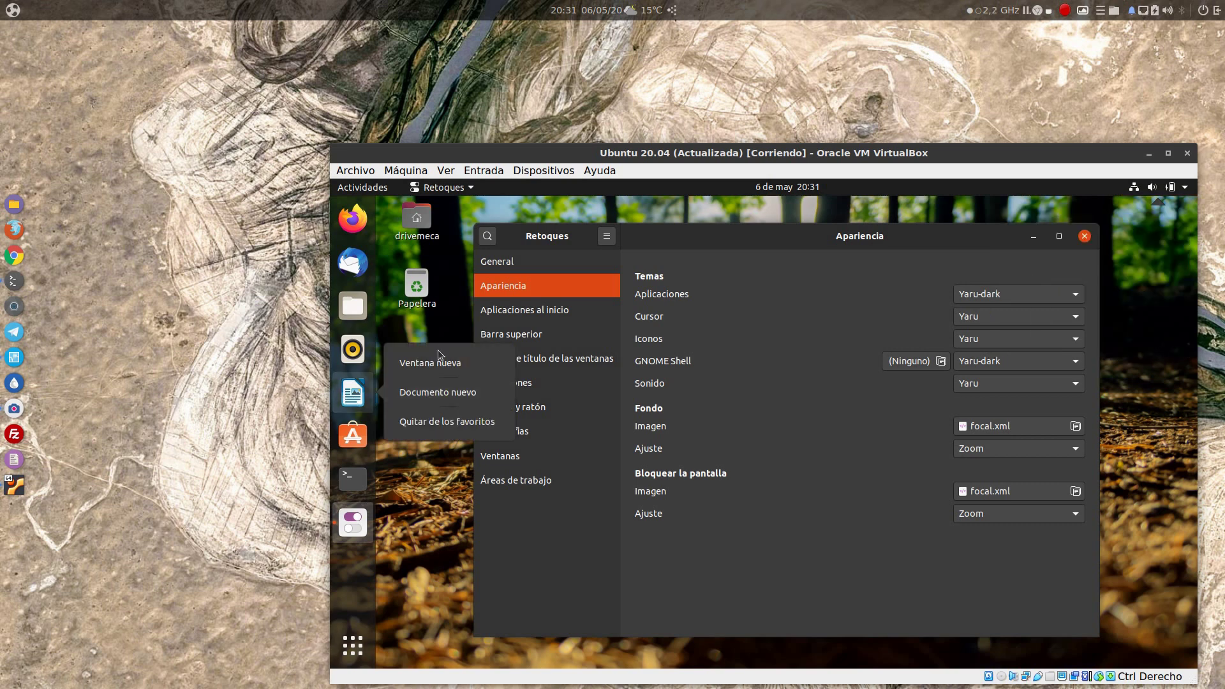
left_click(430, 527)
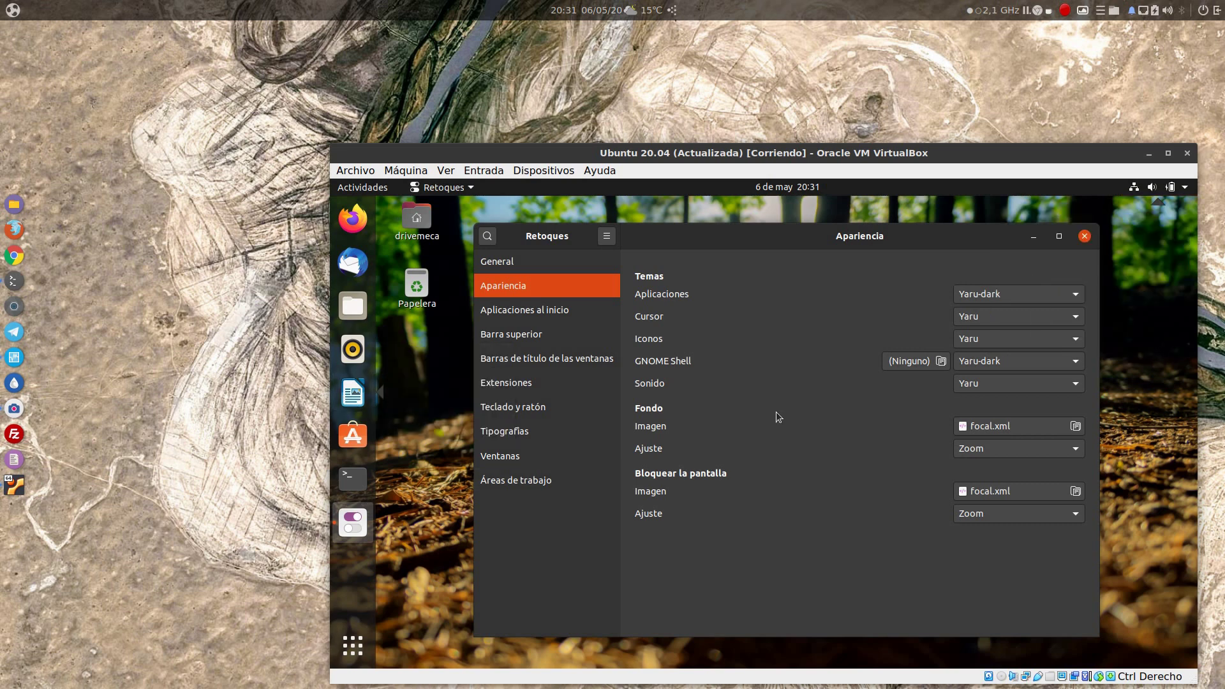